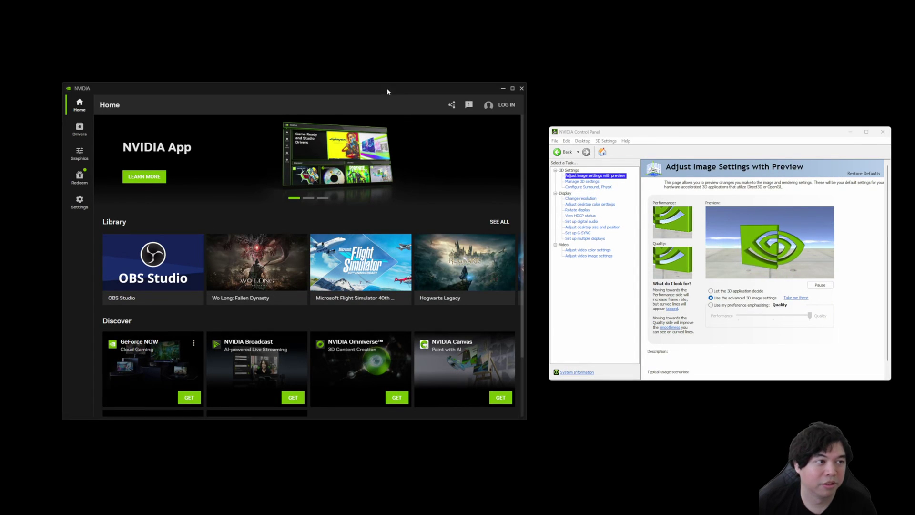
Step: Move the NVIDIA App window to the centre of the screen
left_click_drag(389, 92, 544, 82)
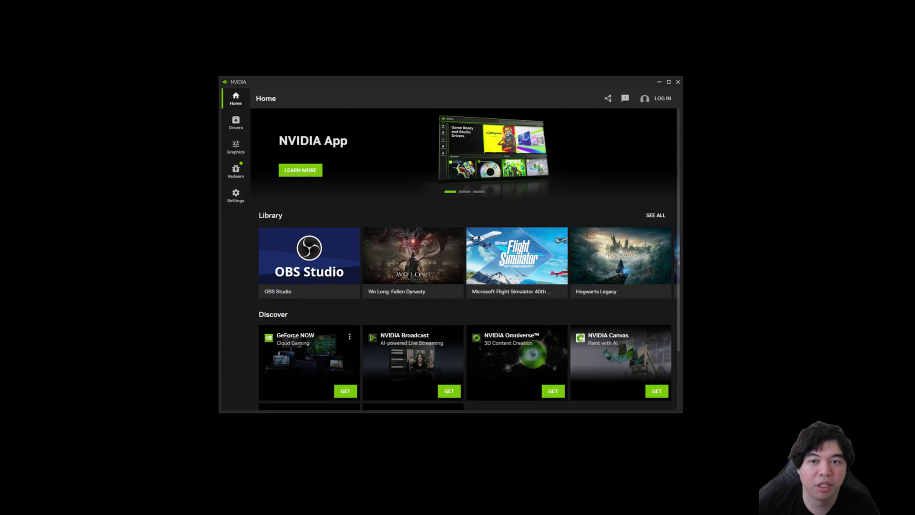
left_click_drag(905, 200, 912, 143)
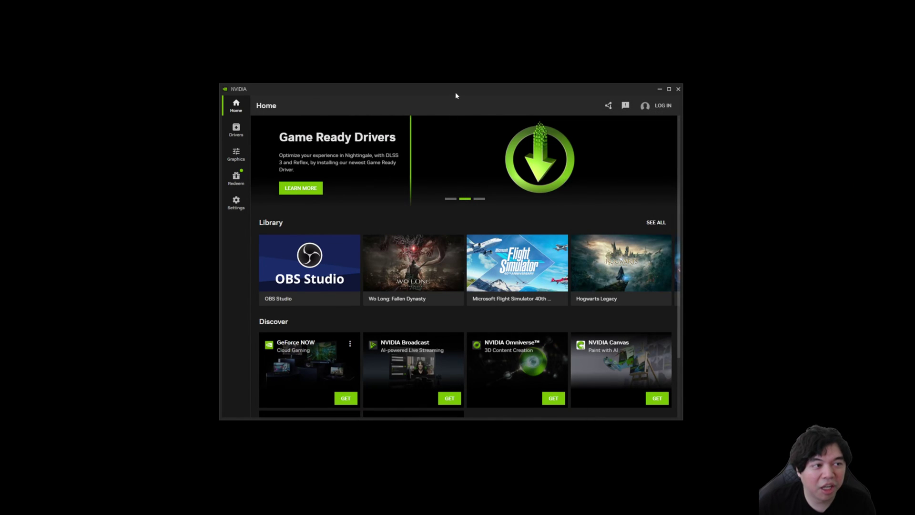
left_click_drag(455, 92, 479, 87)
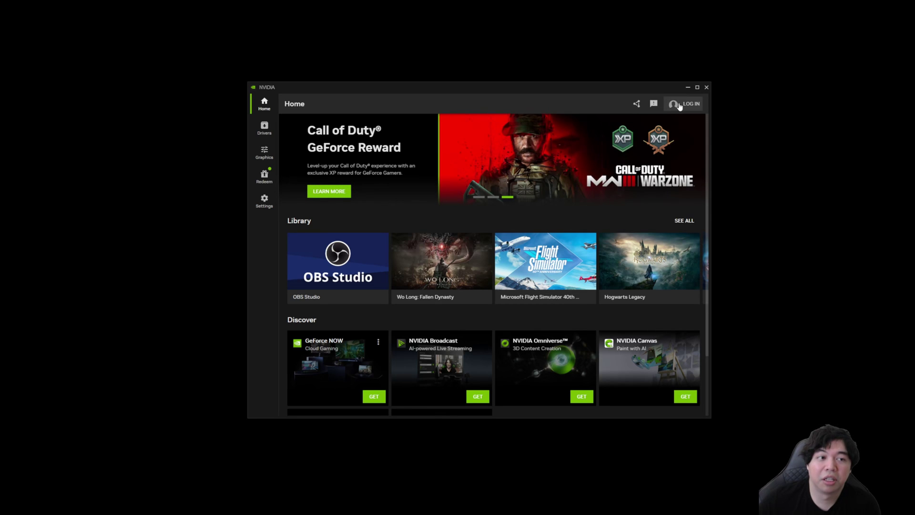
Step: Browse the Redeem page, scrolling down and back up
left_click(264, 176)
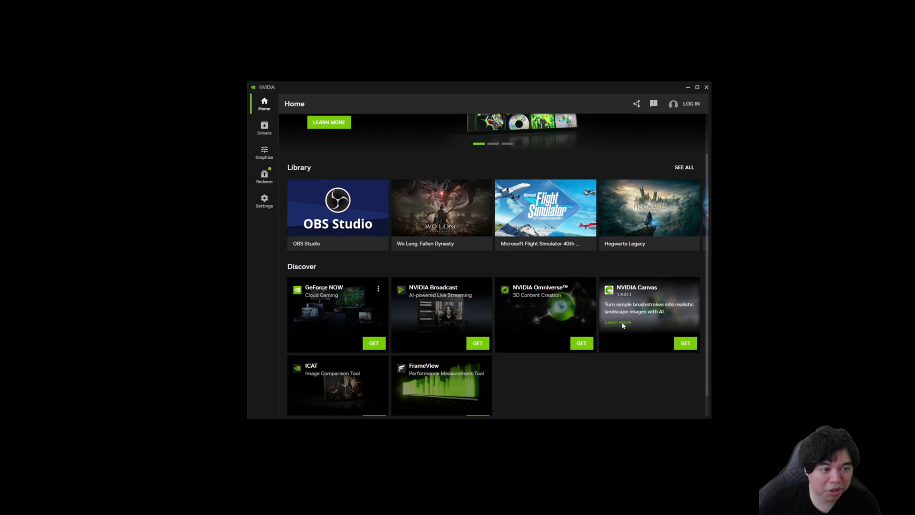
scroll(614, 328, "down", 1)
scroll(612, 357, "up", 3)
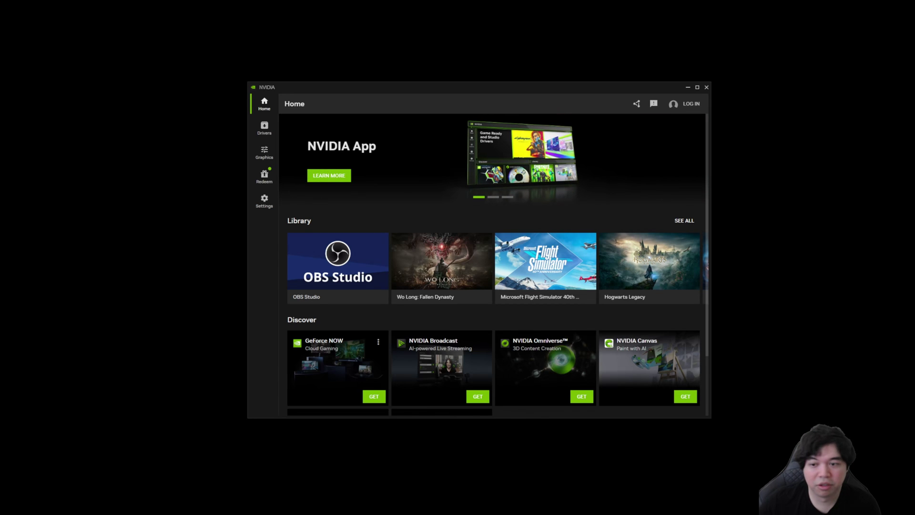
Step: Centre the NVIDIA Control Panel over NVIDIA App and glance at the 3D Settings menu
left_click_drag(548, 223, 477, 129)
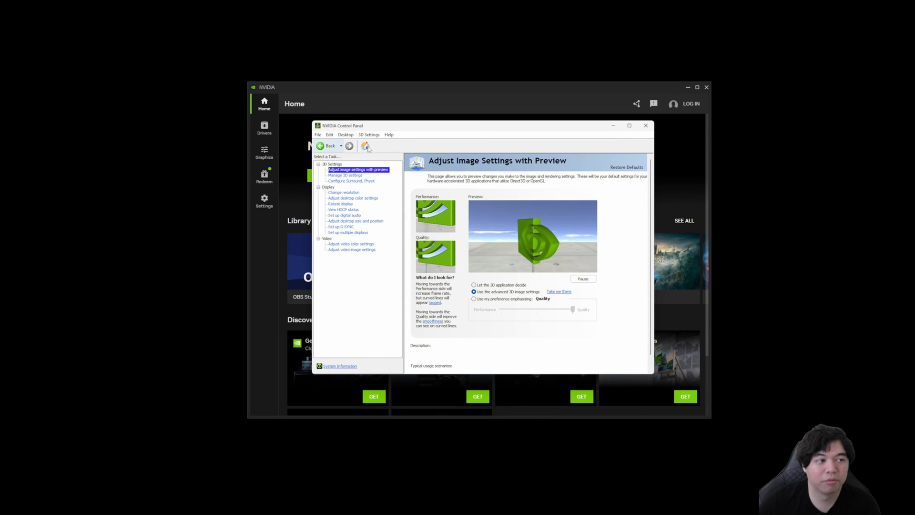
left_click(329, 134)
left_click(402, 138)
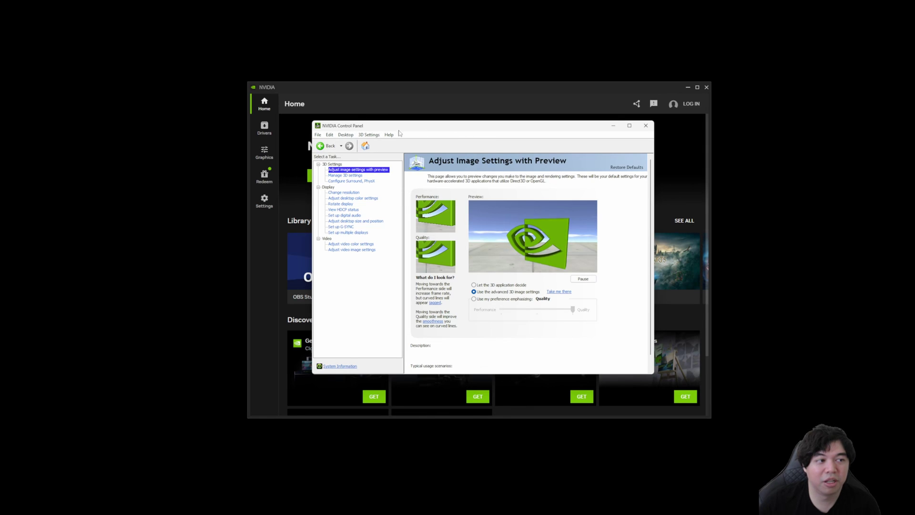
Step: Open Help > System Information in Control Panel to review the graphics card details
left_click(389, 135)
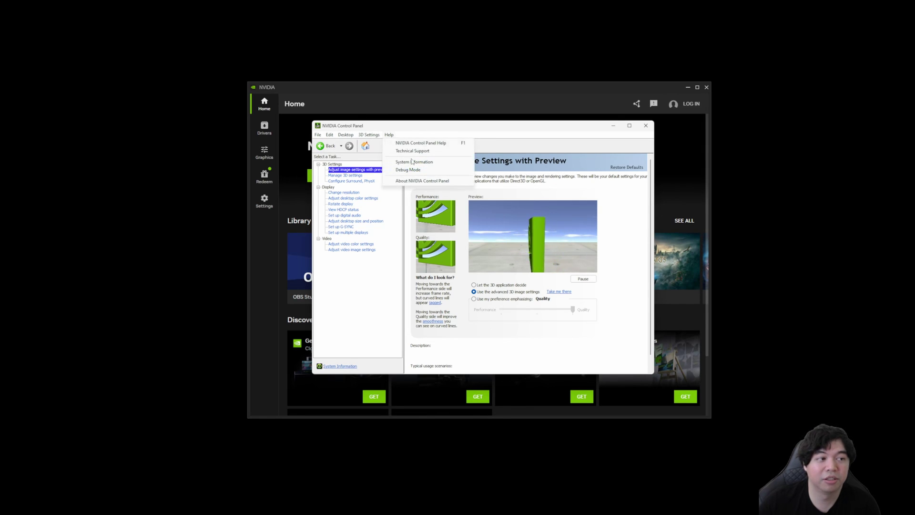
left_click(389, 134)
left_click(388, 135)
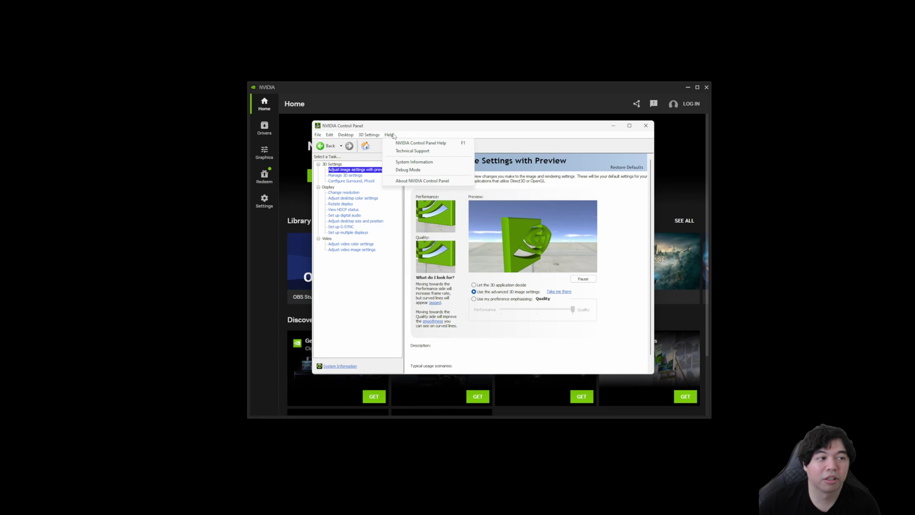
left_click(411, 162)
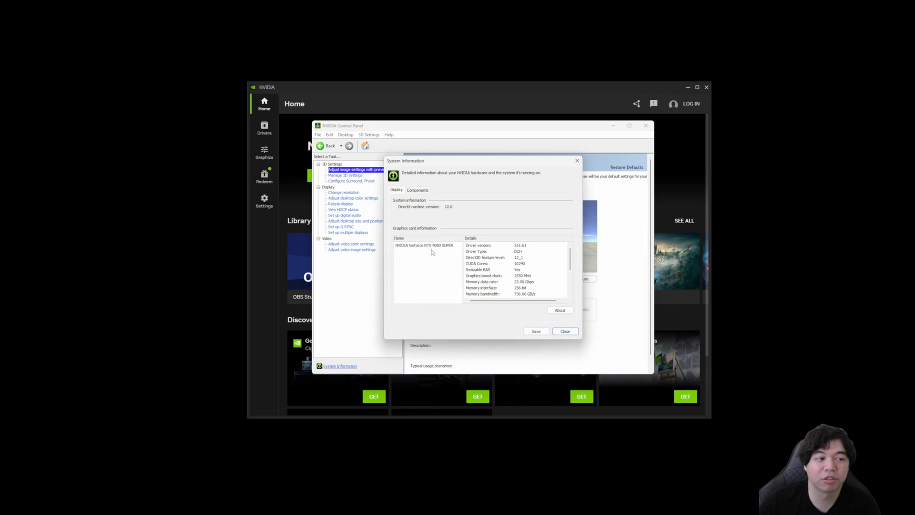
mouse_move(534, 163)
left_mouse_down()
mouse_move(548, 159)
mouse_move(547, 175)
mouse_move(541, 164)
left_mouse_up()
Step: Bring NVIDIA App forward, scroll the Home page, and open the Settings System page
left_click(571, 107)
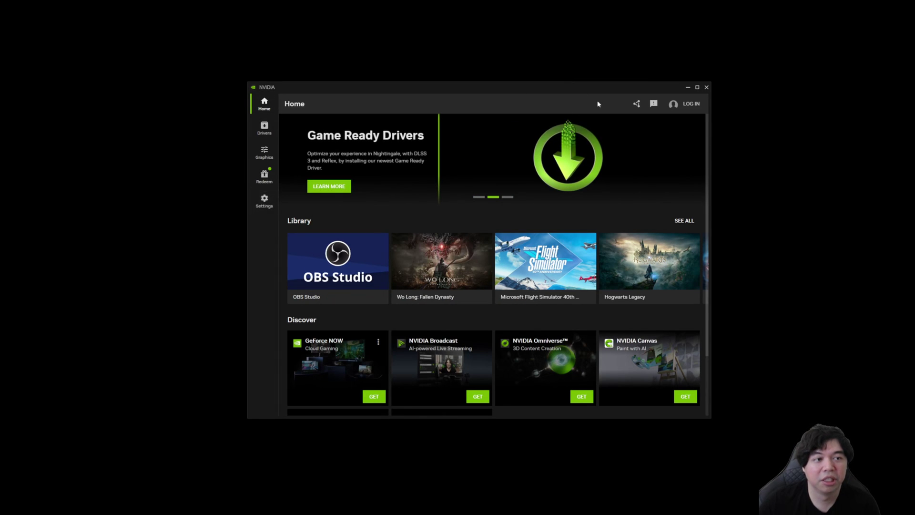
scroll(426, 304, "down", 1)
scroll(424, 301, "up", 1)
left_click(264, 200)
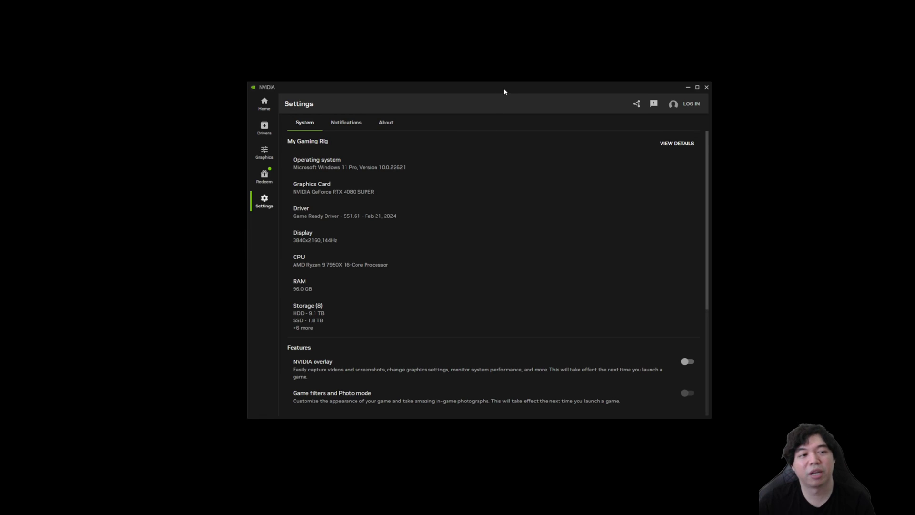
mouse_move(503, 89)
left_mouse_down()
mouse_move(487, 94)
mouse_move(491, 100)
left_mouse_up()
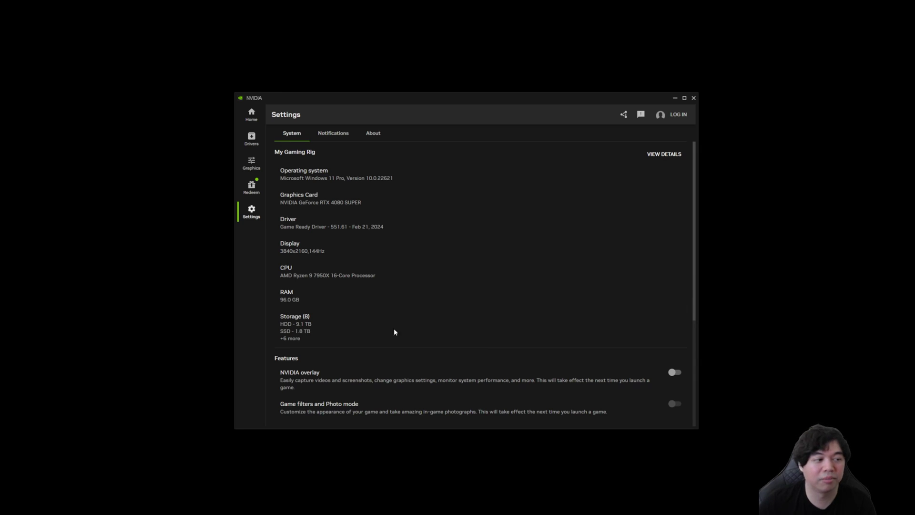
Step: Scroll down the Settings page and move the AMD Software window aside to uncover NVIDIA App
scroll(400, 334, "down", 4)
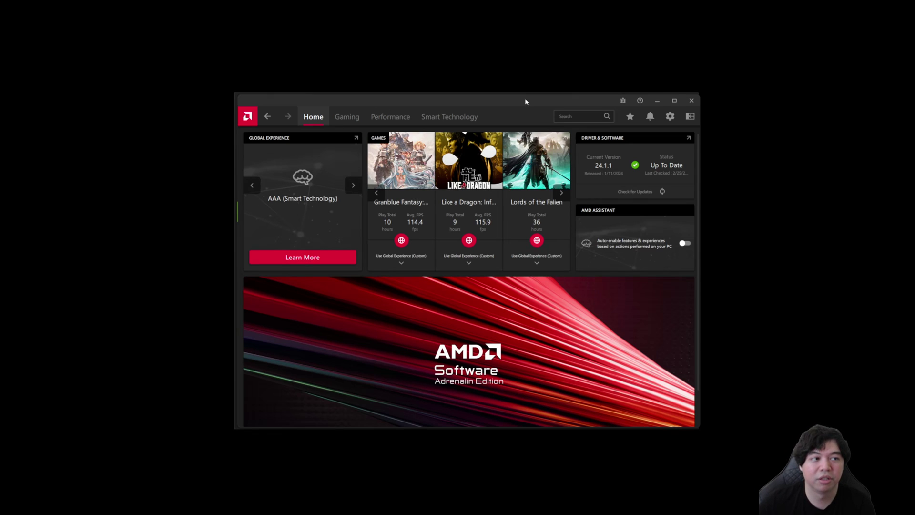
left_click_drag(525, 99, 662, 135)
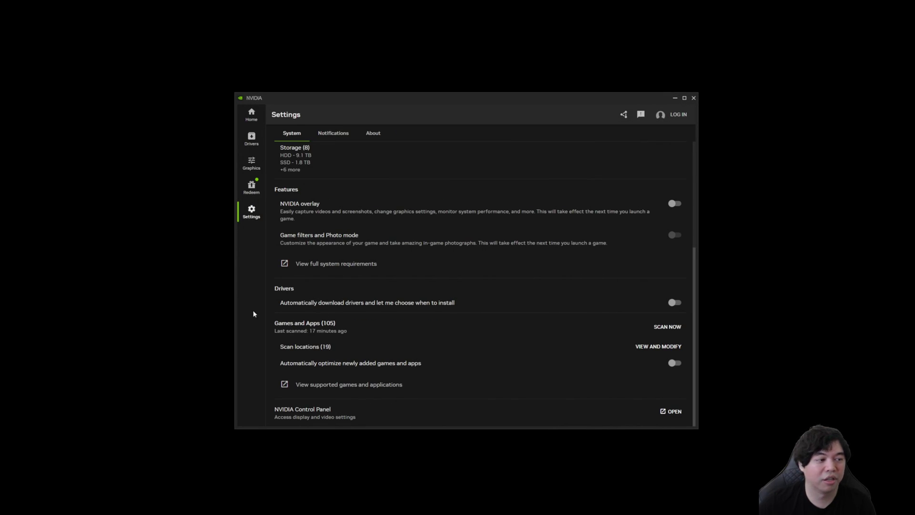
Step: Open the Graphics page and scroll through OBS Studio's program settings and back to the top
left_click(251, 162)
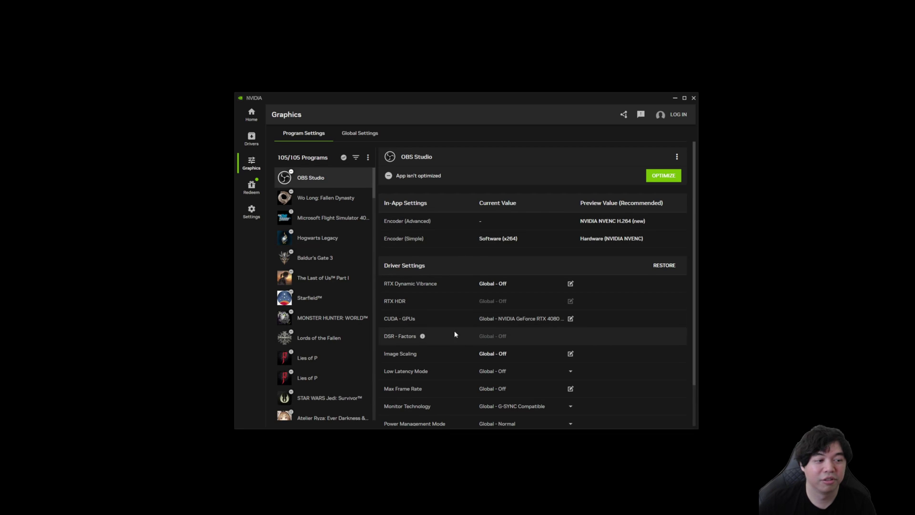
scroll(458, 338, "down", 1)
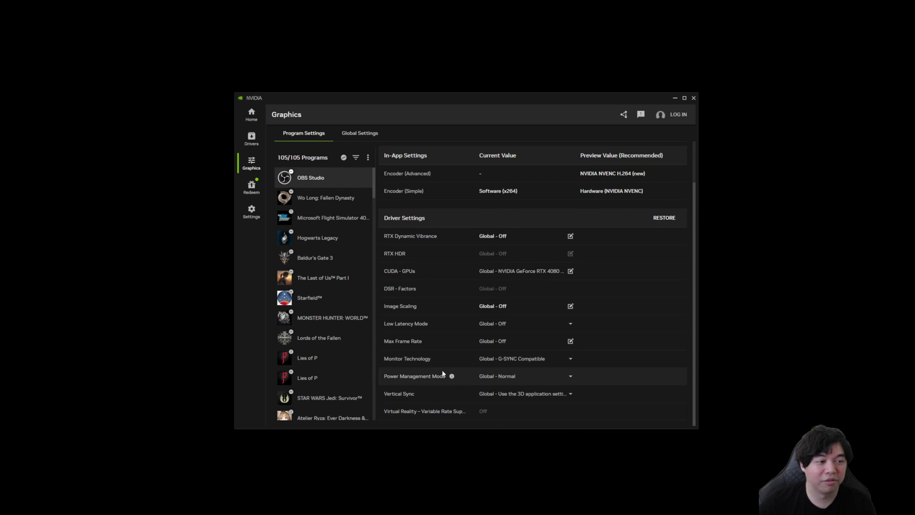
scroll(441, 372, "up", 1)
scroll(442, 370, "down", 1)
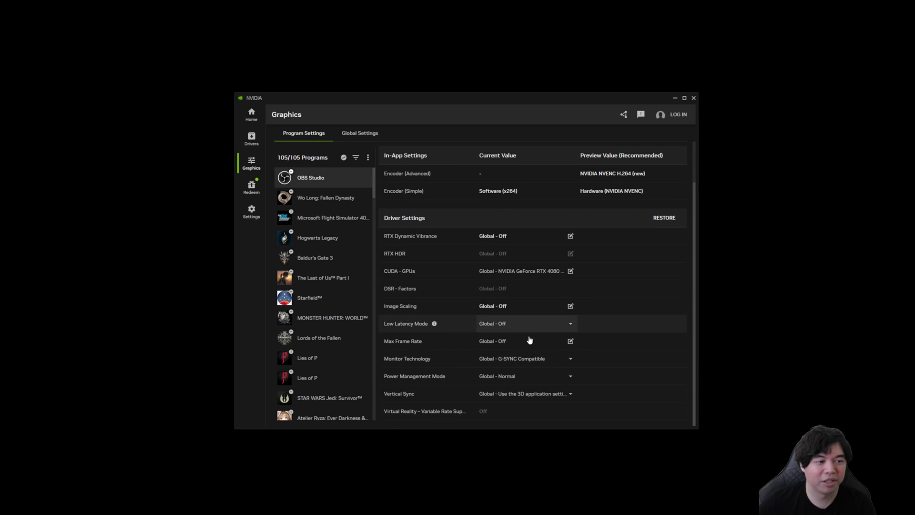
scroll(487, 341, "up", 1)
scroll(484, 334, "up", 1)
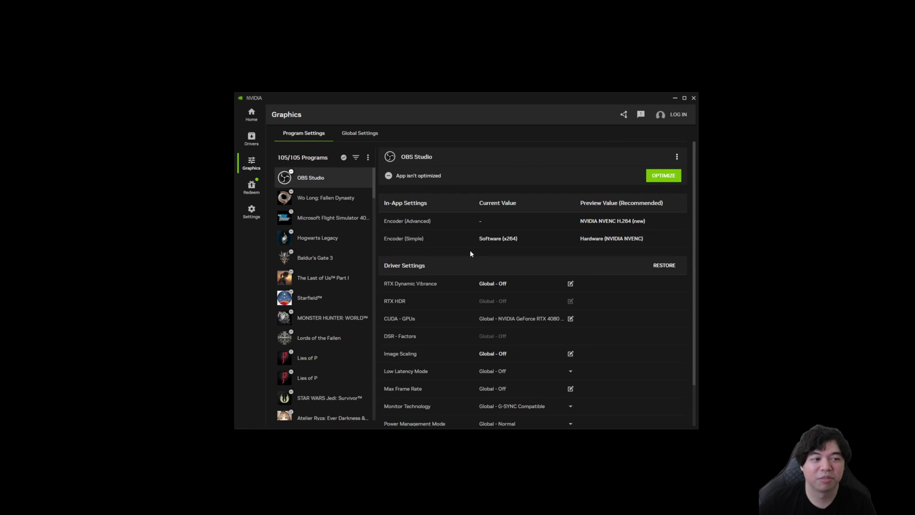
left_click(318, 198)
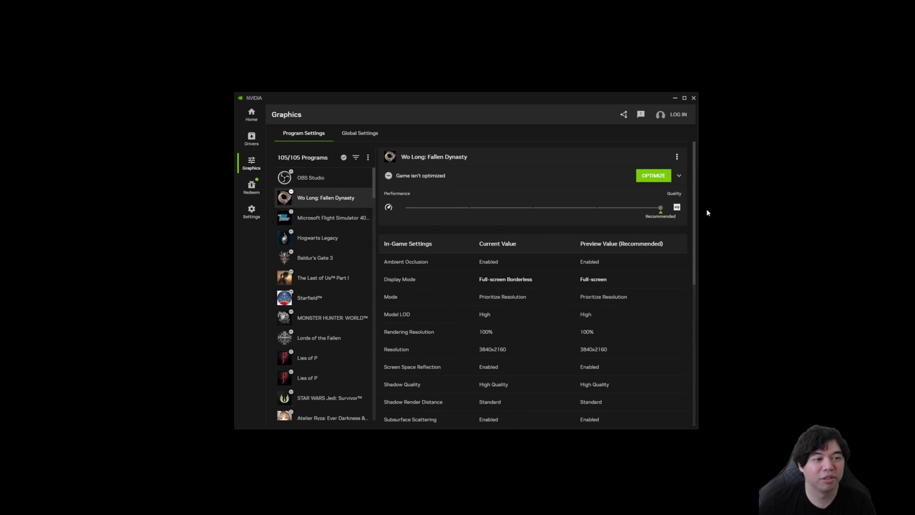
scroll(544, 326, "down", 1)
scroll(544, 324, "down", 1)
scroll(543, 324, "up", 1)
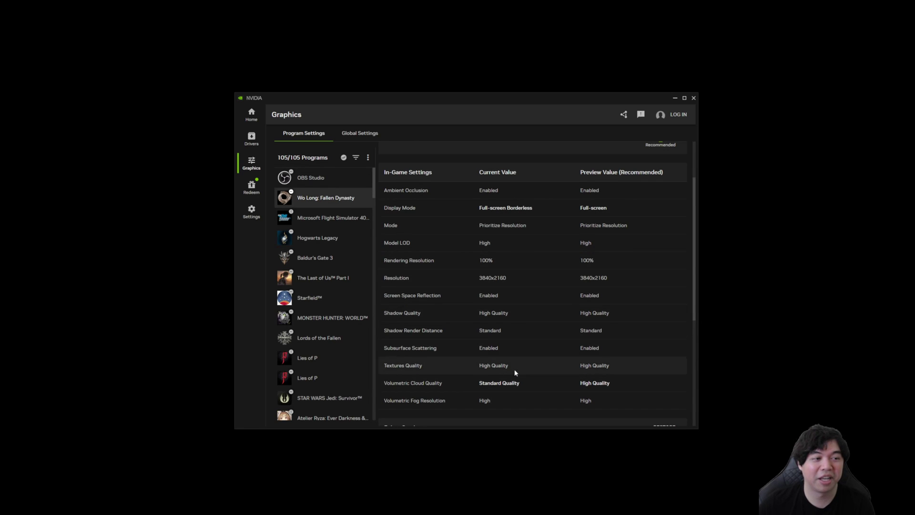
scroll(521, 267, "down", 2)
scroll(519, 290, "up", 5)
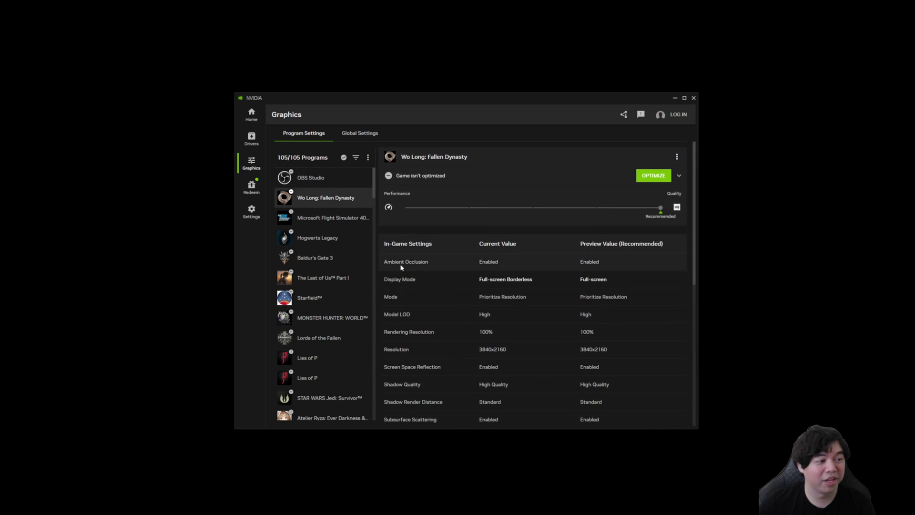
Step: Select Hogwarts Legacy and scroll through its in-game and driver setting recommendations
left_click(320, 237)
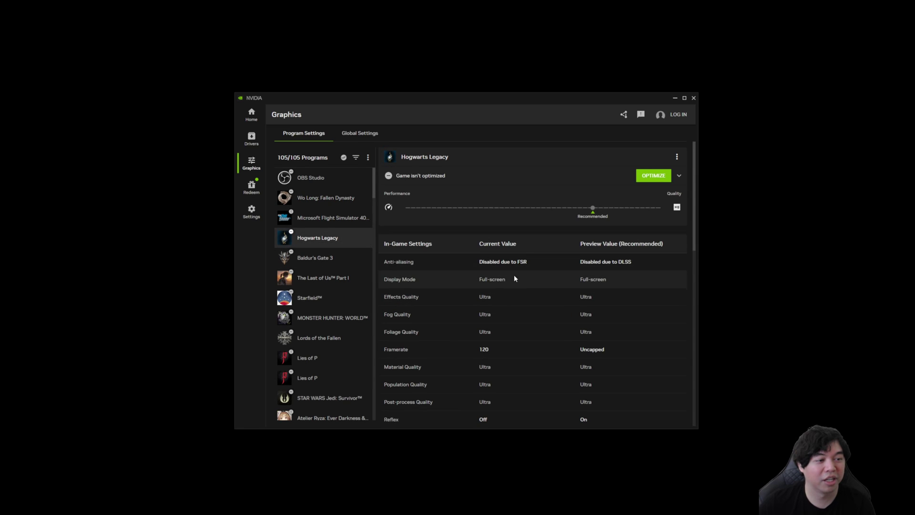
scroll(516, 281, "down", 1)
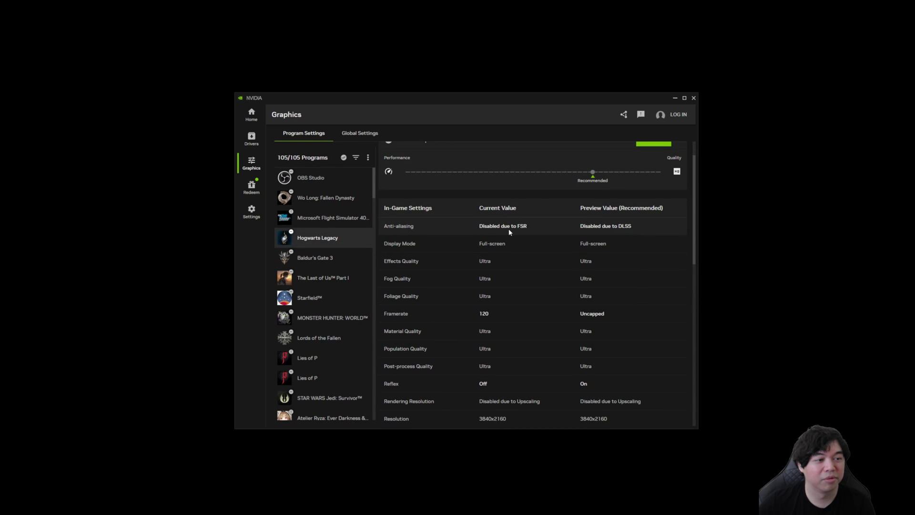
scroll(517, 253, "up", 1)
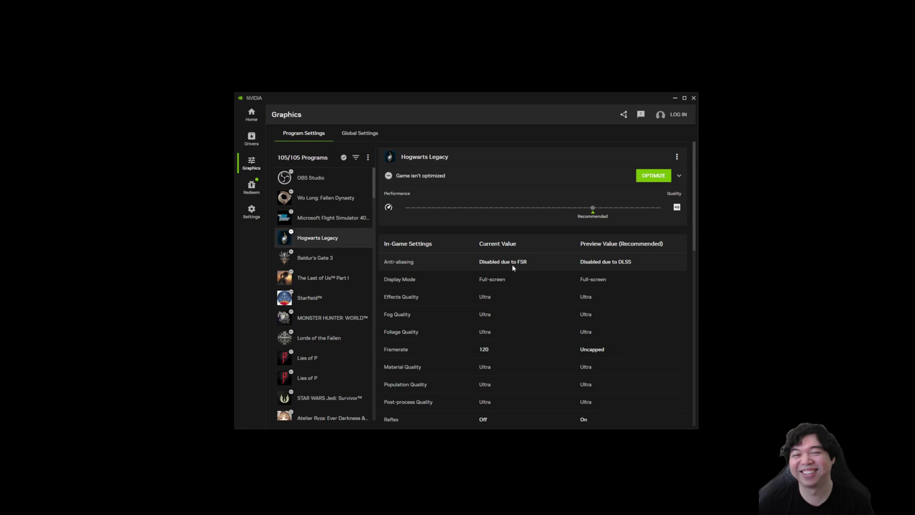
scroll(512, 265, "down", 1)
scroll(513, 265, "up", 1)
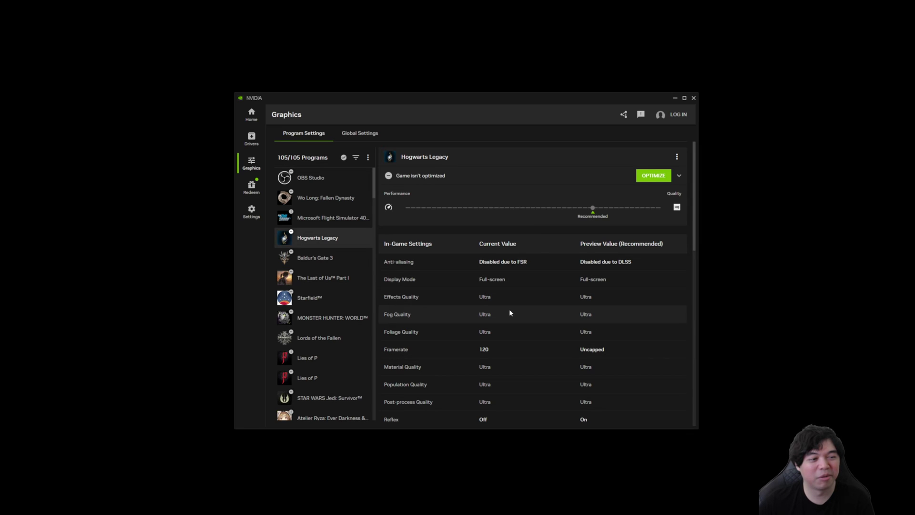
scroll(515, 346, "down", 3)
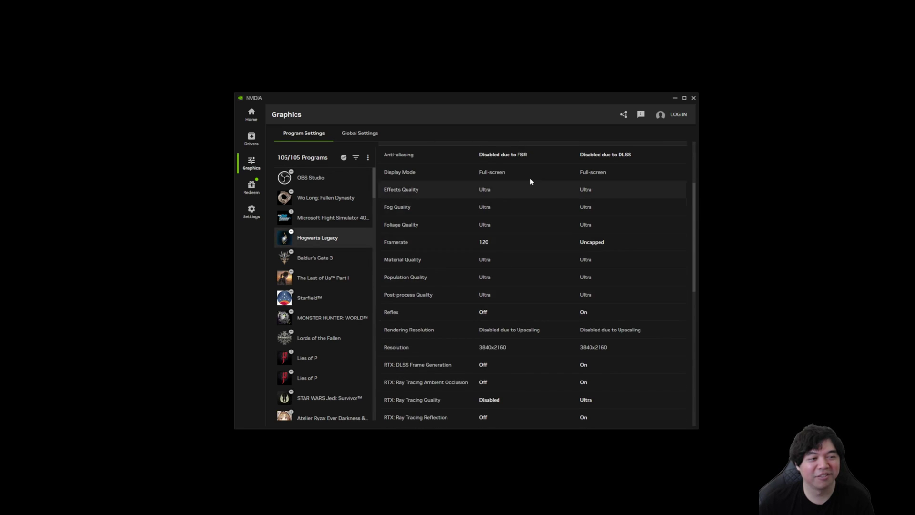
scroll(519, 327, "down", 5)
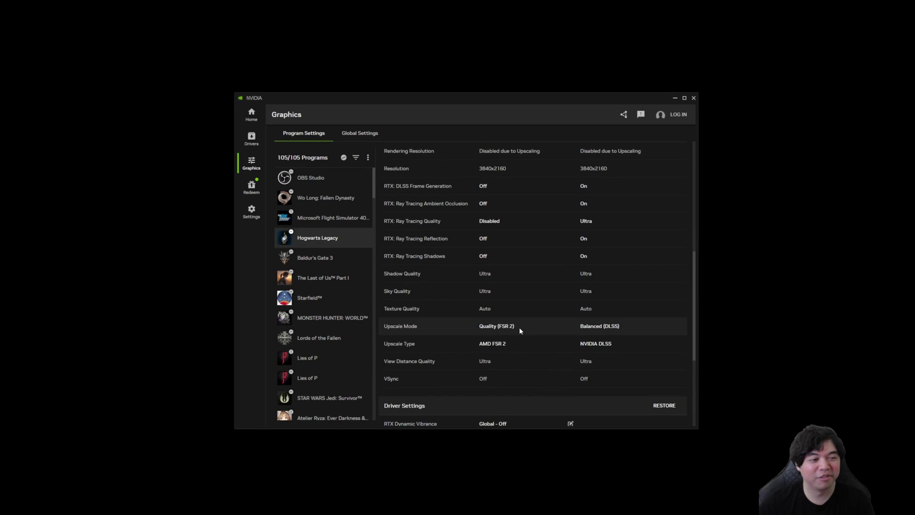
scroll(519, 327, "up", 8)
scroll(520, 329, "down", 1)
scroll(519, 324, "up", 2)
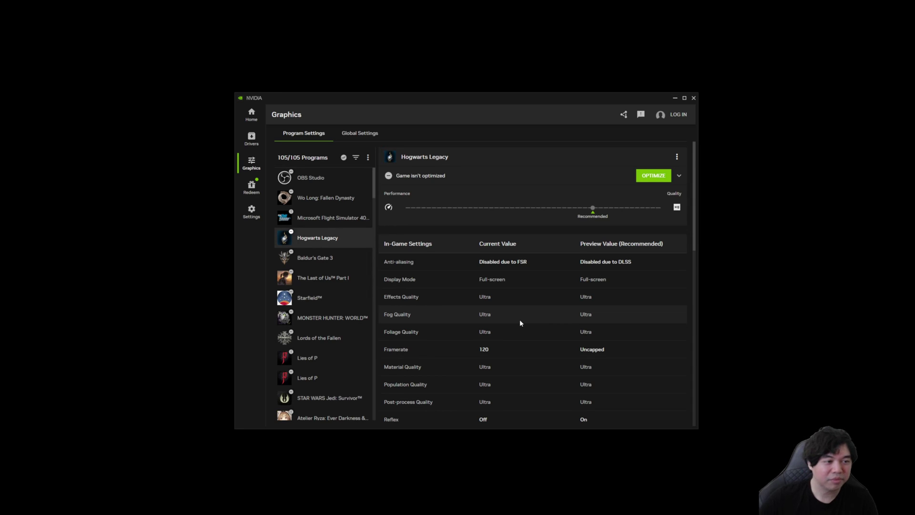
scroll(521, 310, "down", 5)
scroll(522, 304, "up", 5)
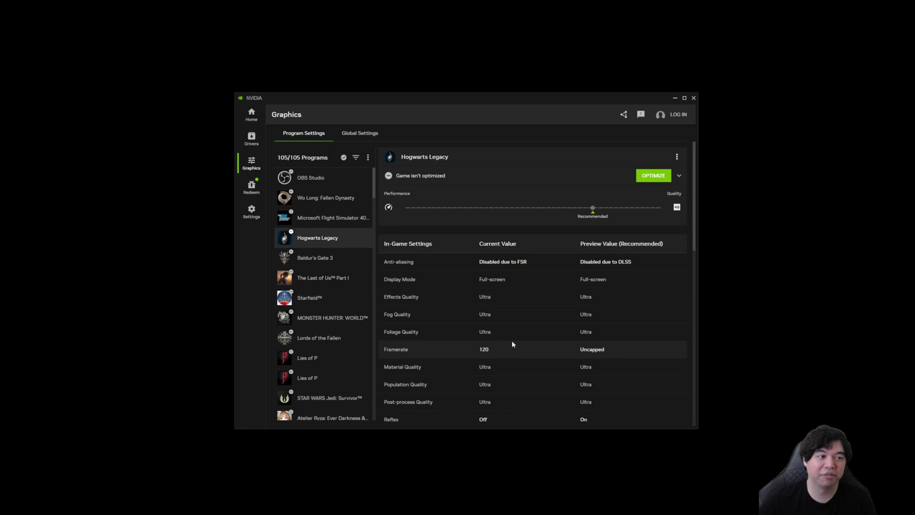
scroll(512, 344, "down", 5)
scroll(507, 352, "up", 5)
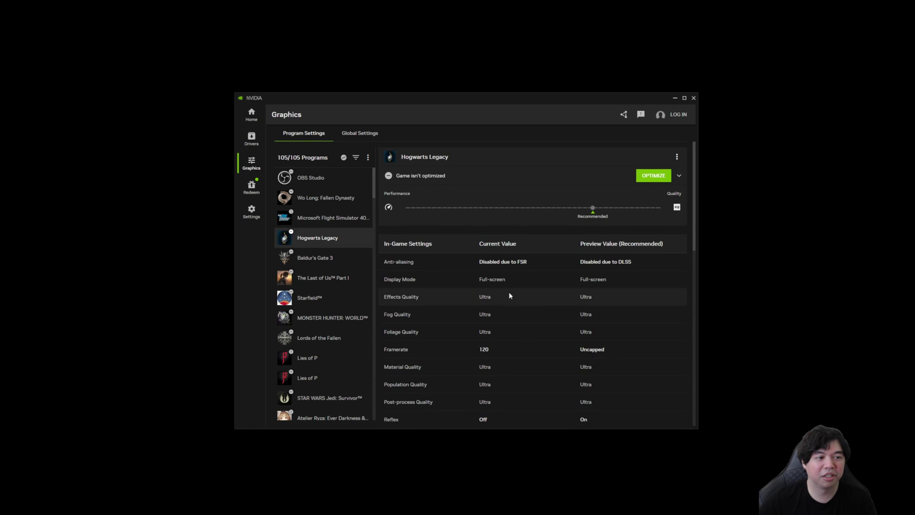
scroll(510, 315, "down", 2)
scroll(519, 241, "up", 1)
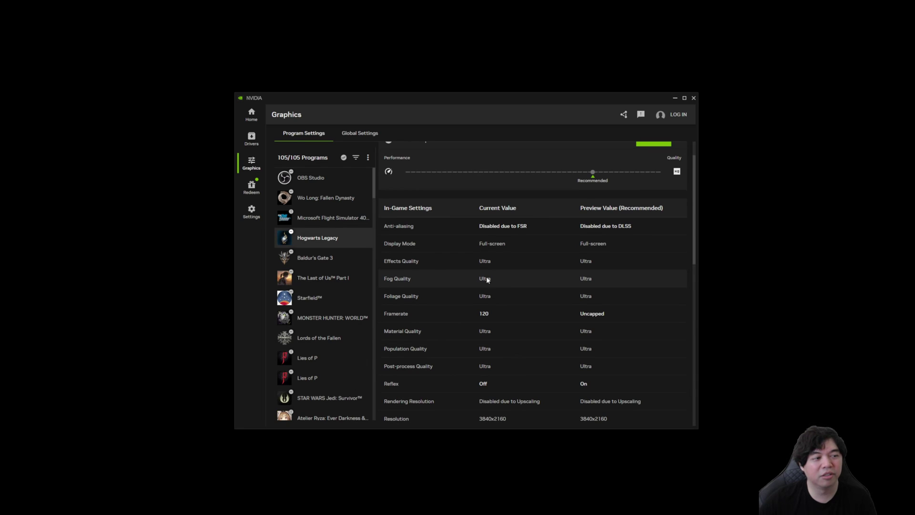
scroll(486, 333, "down", 6)
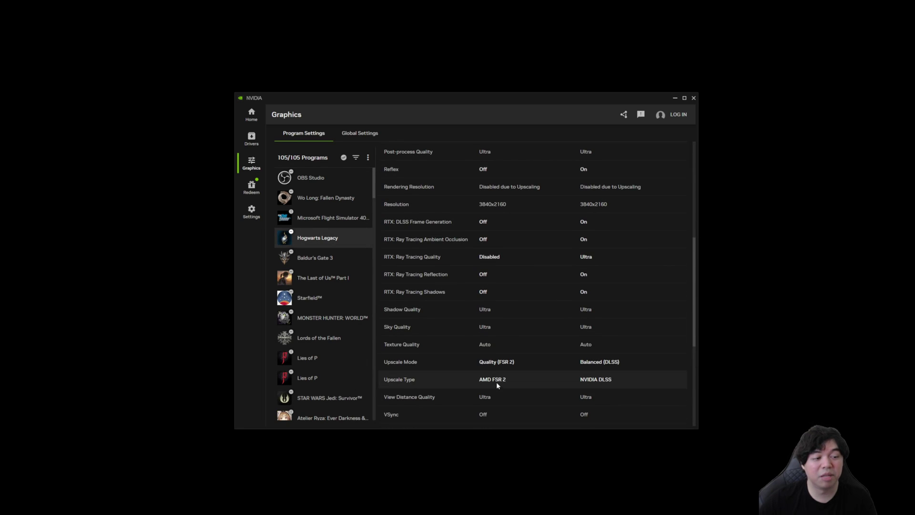
scroll(491, 334, "down", 3)
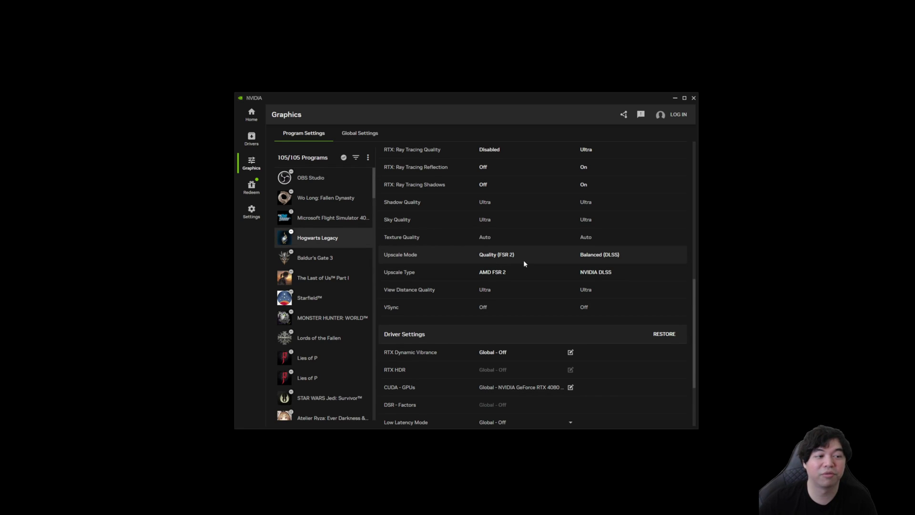
scroll(533, 327, "up", 5)
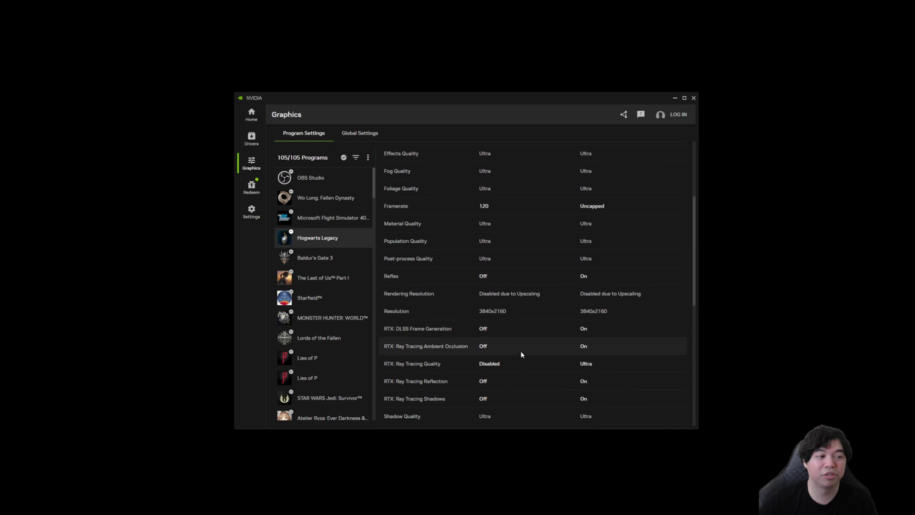
scroll(505, 353, "down", 4)
scroll(553, 305, "down", 2)
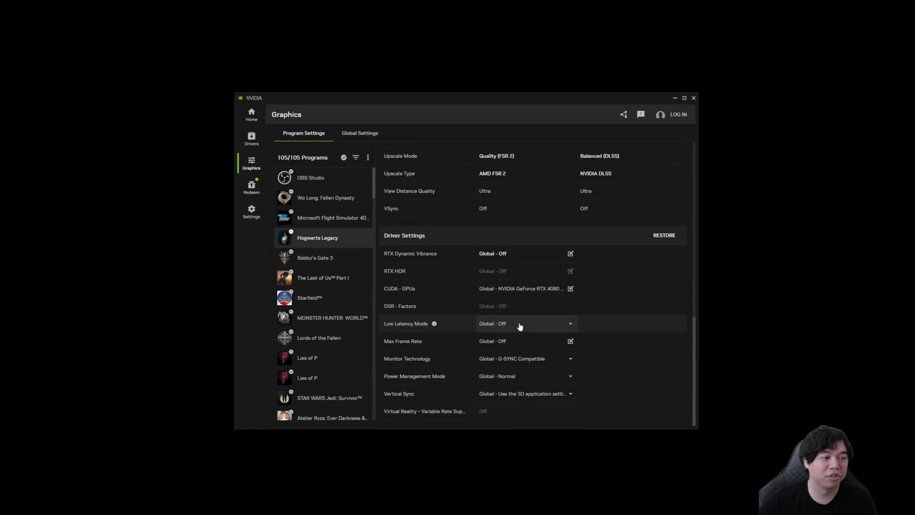
scroll(500, 302, "up", 5)
Step: Select The Last of Us Part I and scroll through its game settings
scroll(495, 304, "up", 3)
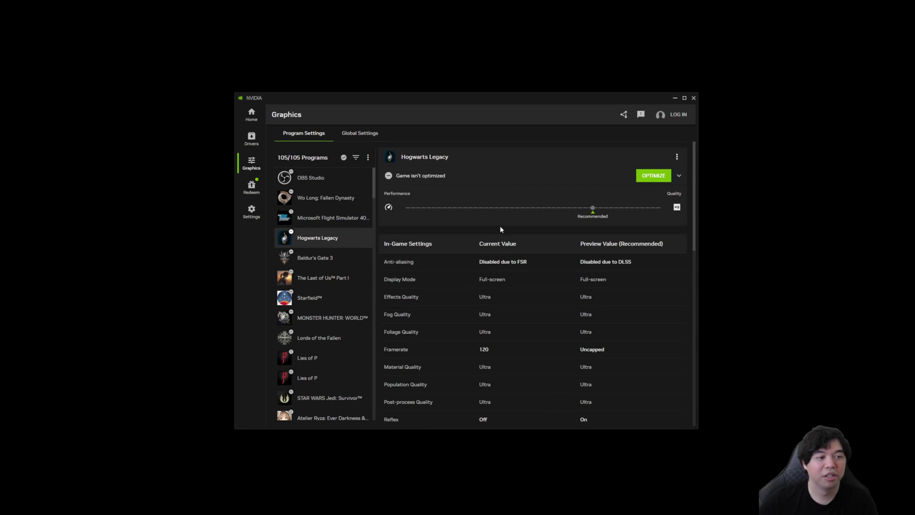
left_click(323, 277)
scroll(314, 334, "down", 4)
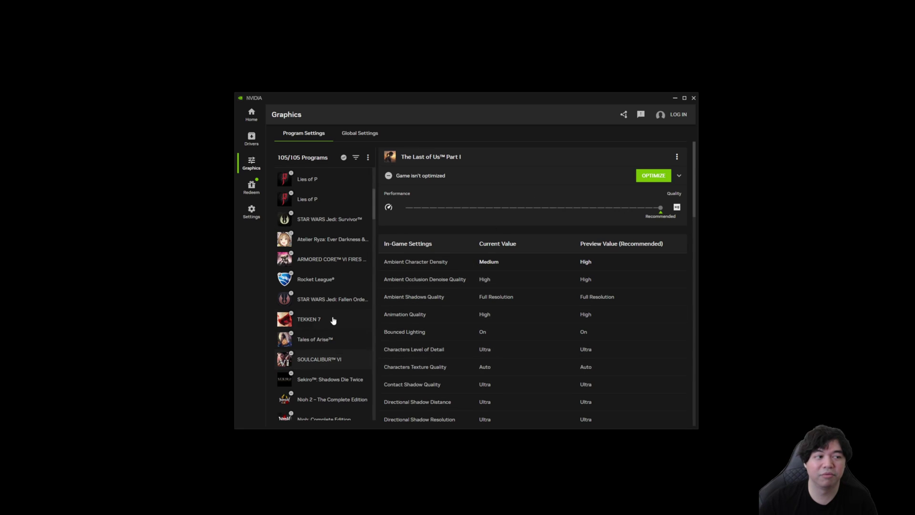
scroll(322, 293, "up", 5)
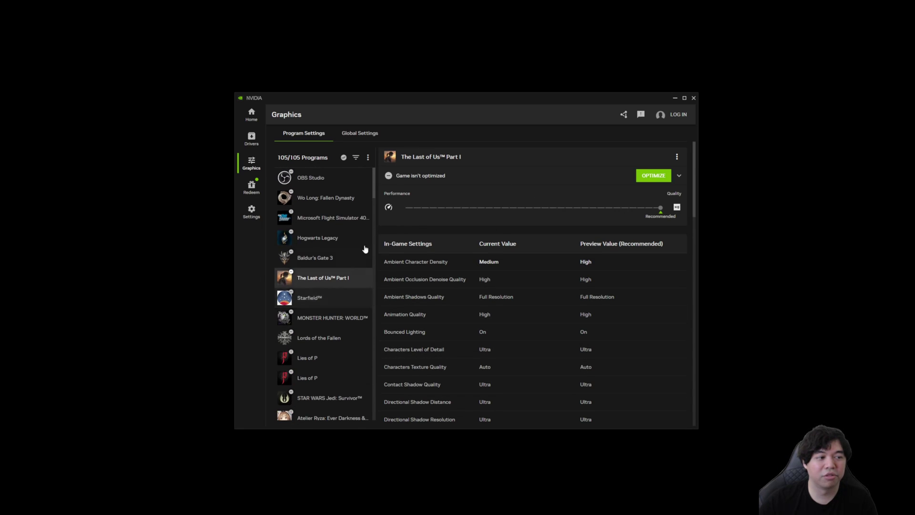
scroll(323, 302, "down", 2)
Step: Open Global Settings and check the CUDA - GPUs description and options, leaving the RTX 4080 SUPER selected
left_click(359, 134)
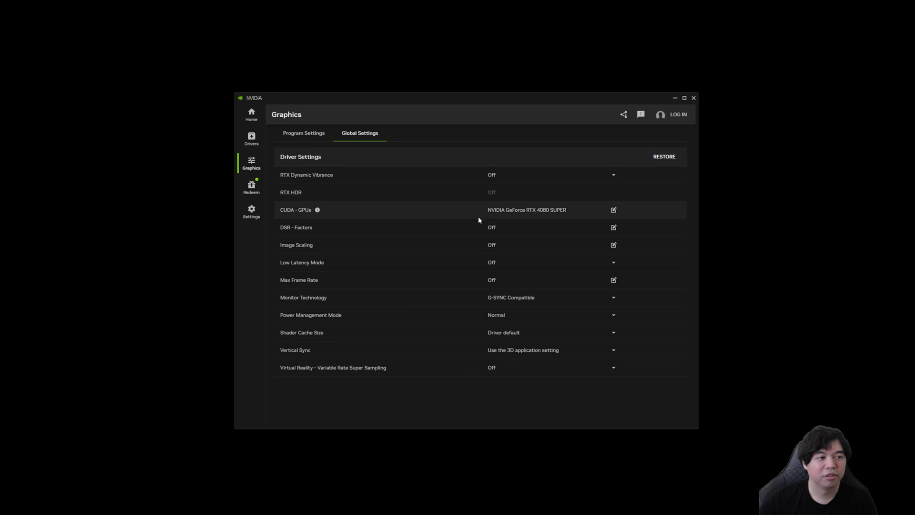
left_click(318, 209)
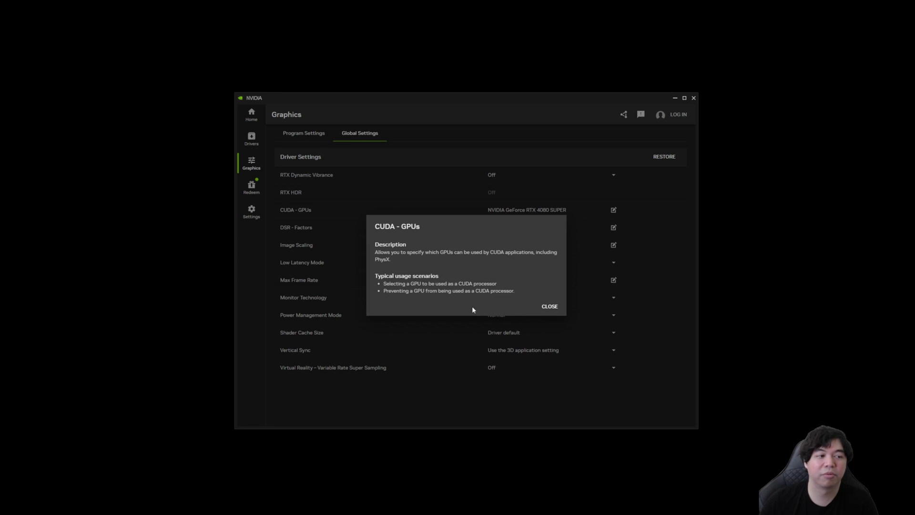
left_click(550, 306)
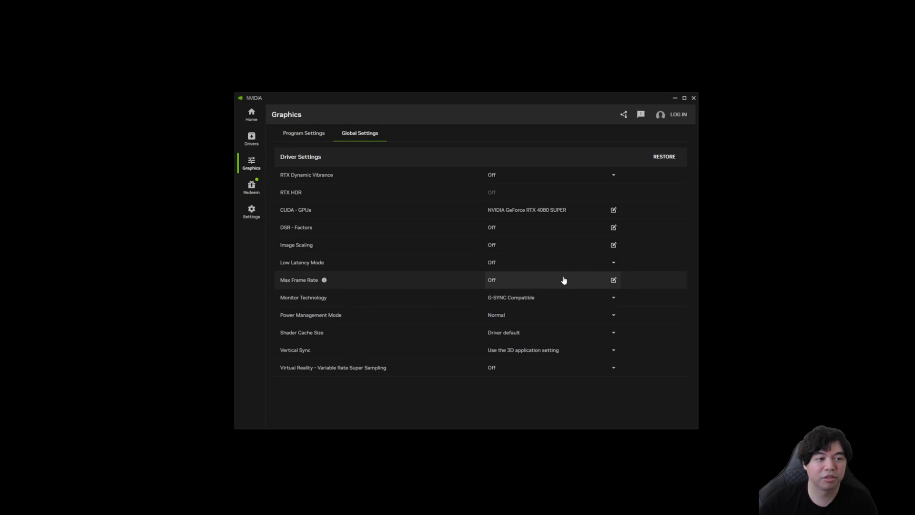
left_click(614, 211)
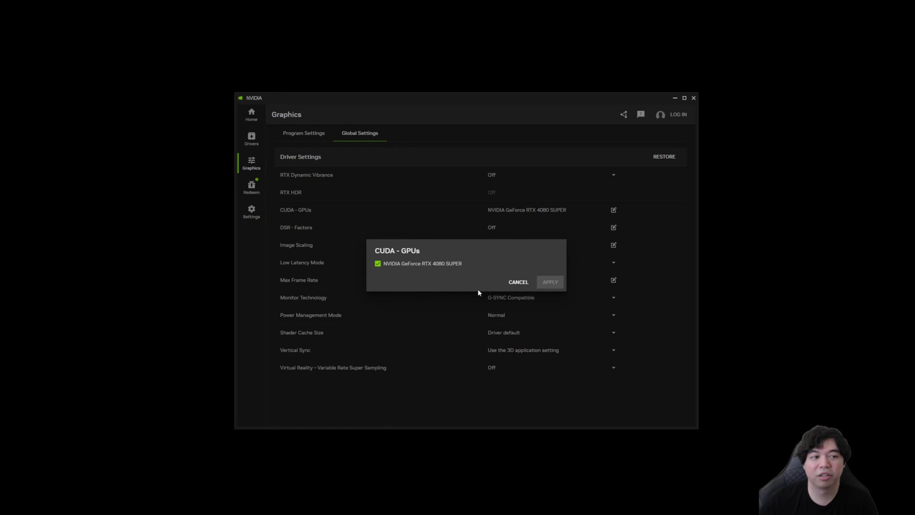
left_click(518, 282)
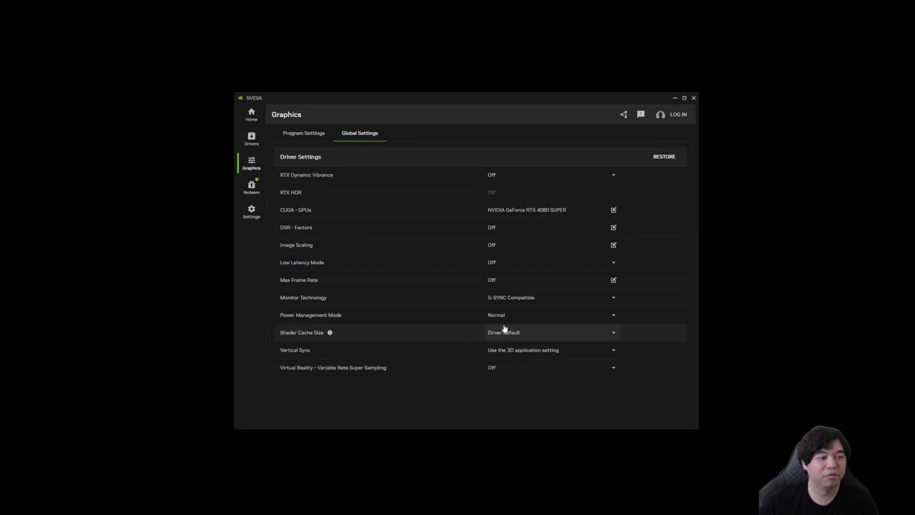
Step: Review Shader Cache Size and Power Management Mode choices, keeping Driver default and Normal
left_click(612, 332)
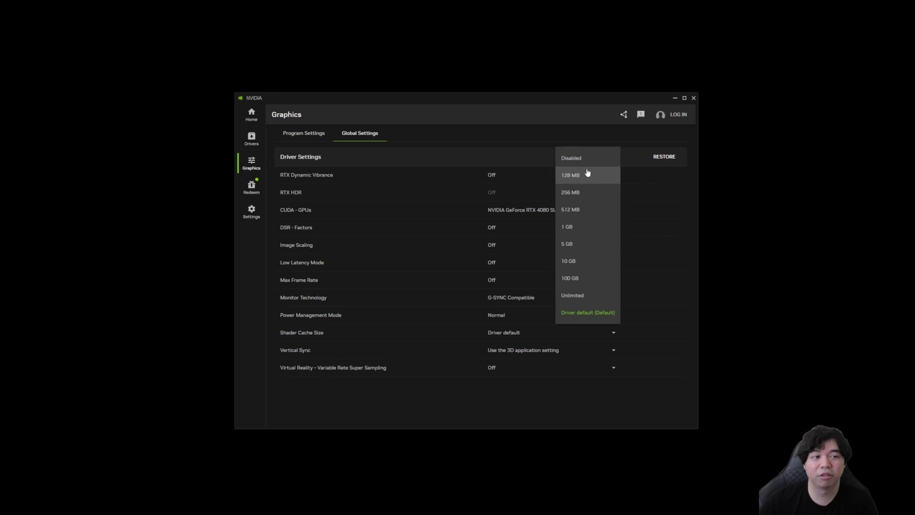
left_click(653, 344)
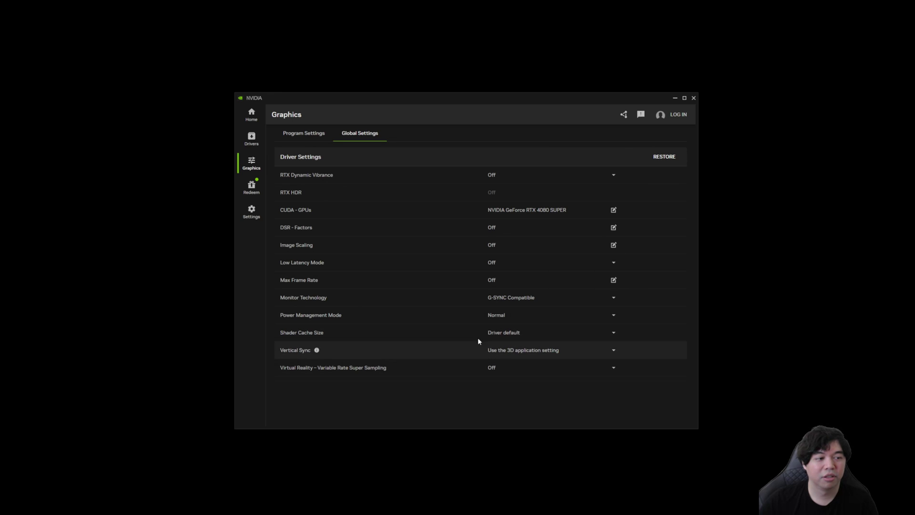
left_click(614, 315)
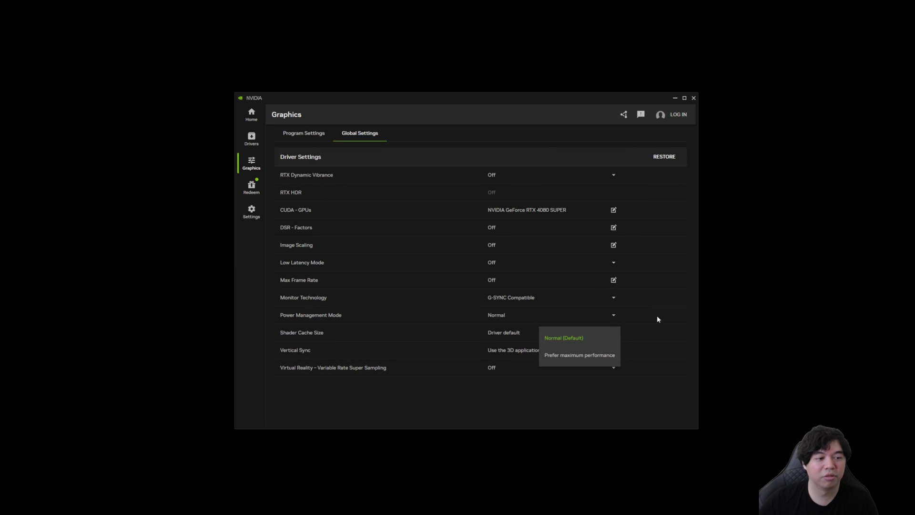
left_click(639, 318)
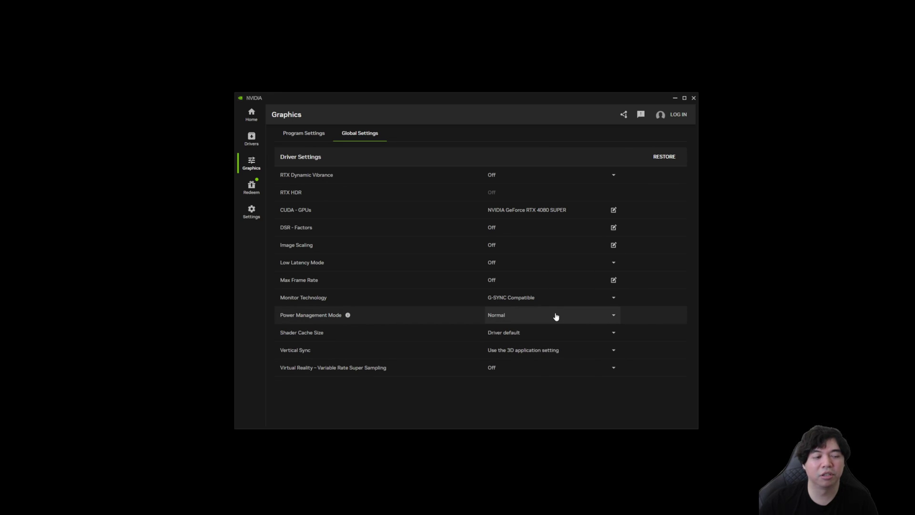
Step: Review the Monitor Technology options twice, keeping G-SYNC Compatible
left_click(613, 298)
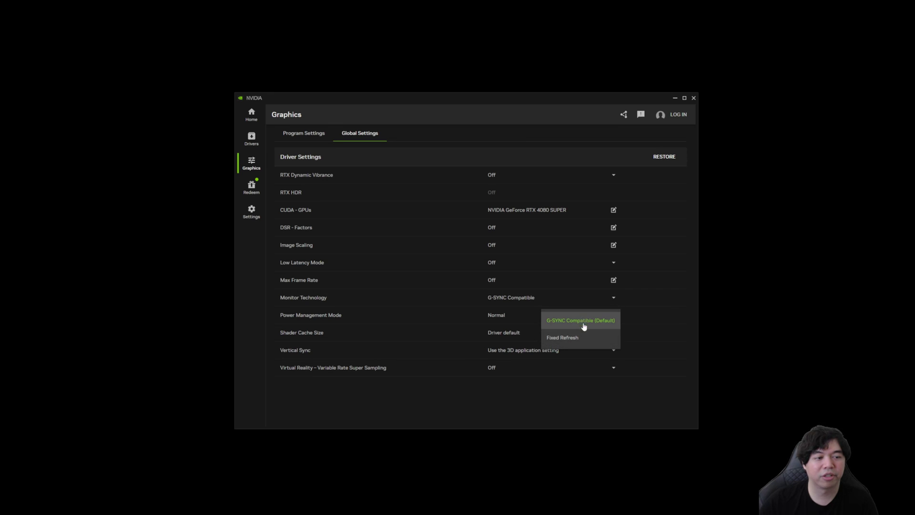
left_click(627, 303)
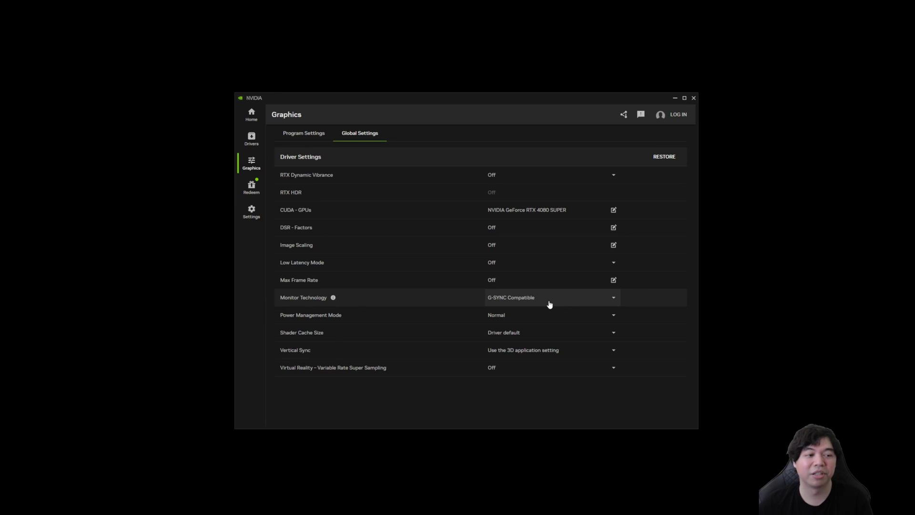
left_click(610, 298)
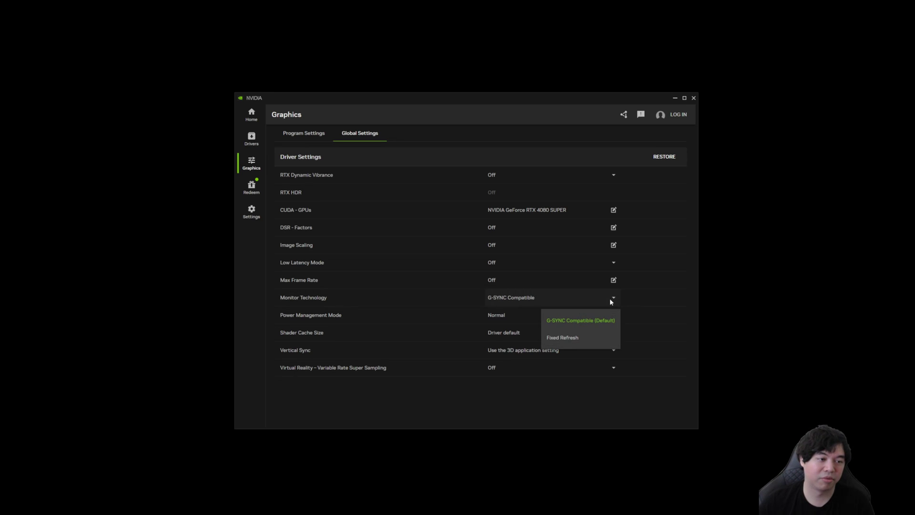
left_click(647, 302)
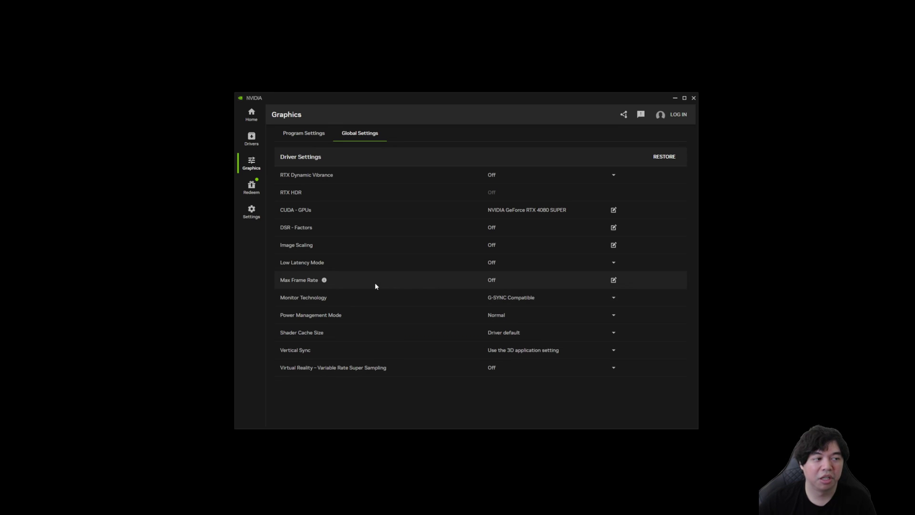
Step: Check Max Frame Rate repeatedly but leave it Off, then bring up the Image Scaling dialog
left_click(614, 281)
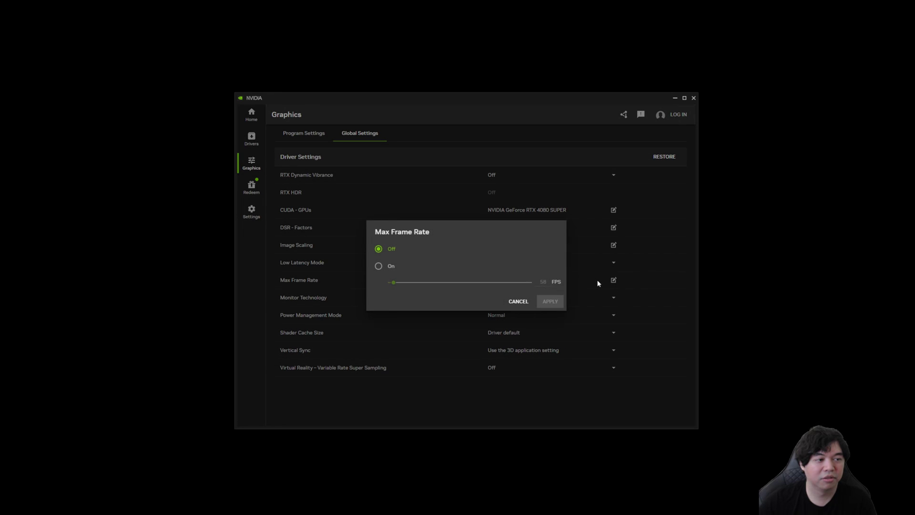
left_click(518, 301)
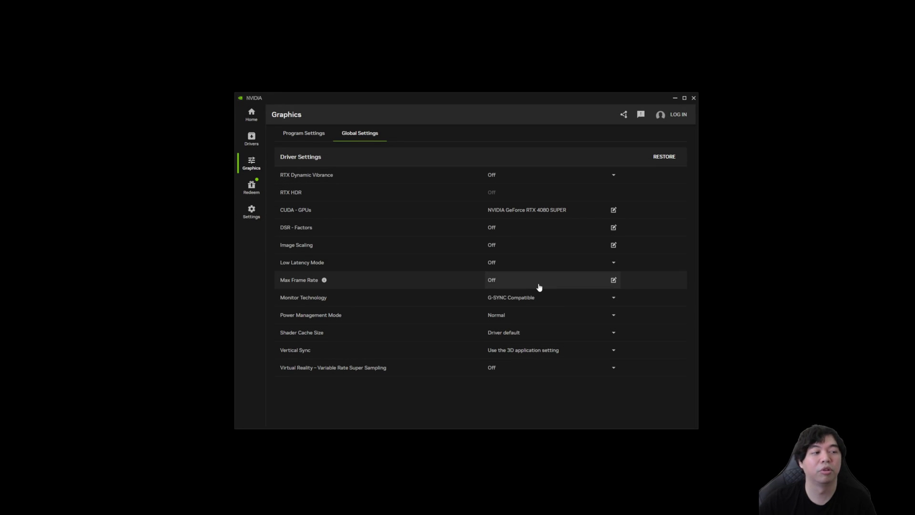
left_click(614, 280)
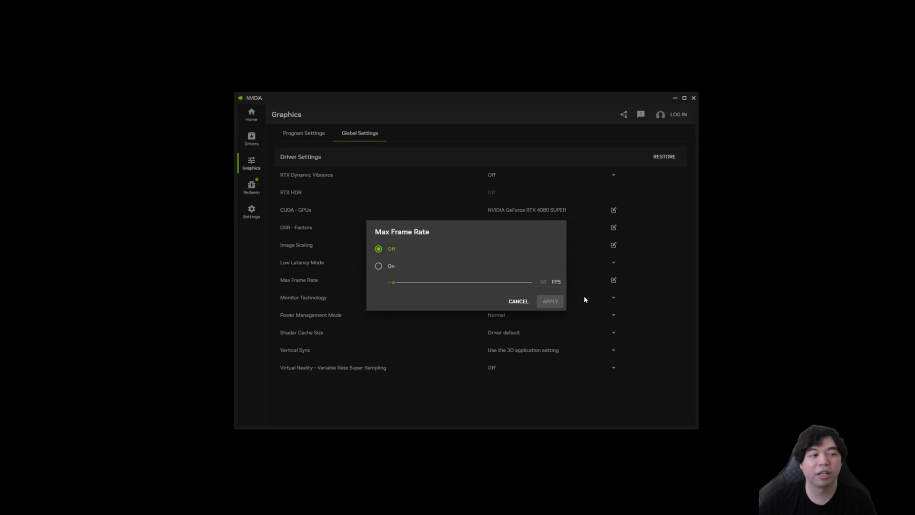
left_click(517, 305)
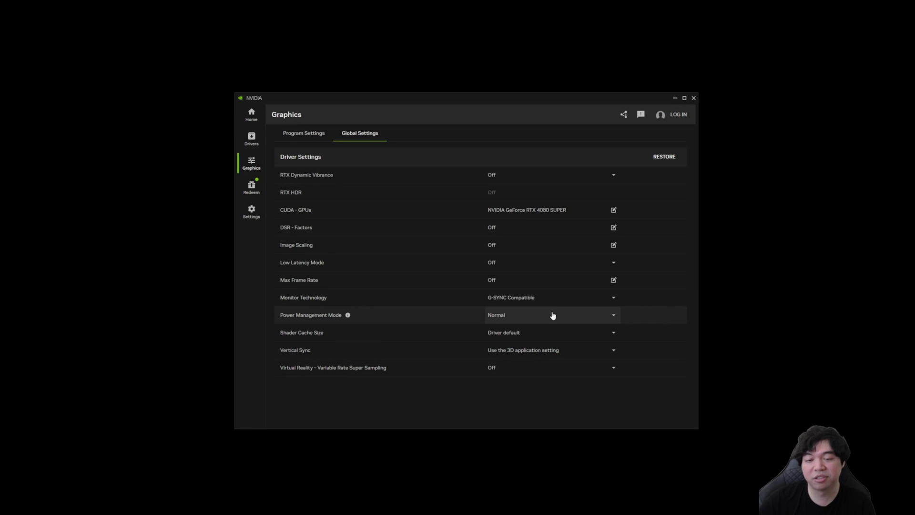
left_click(549, 280)
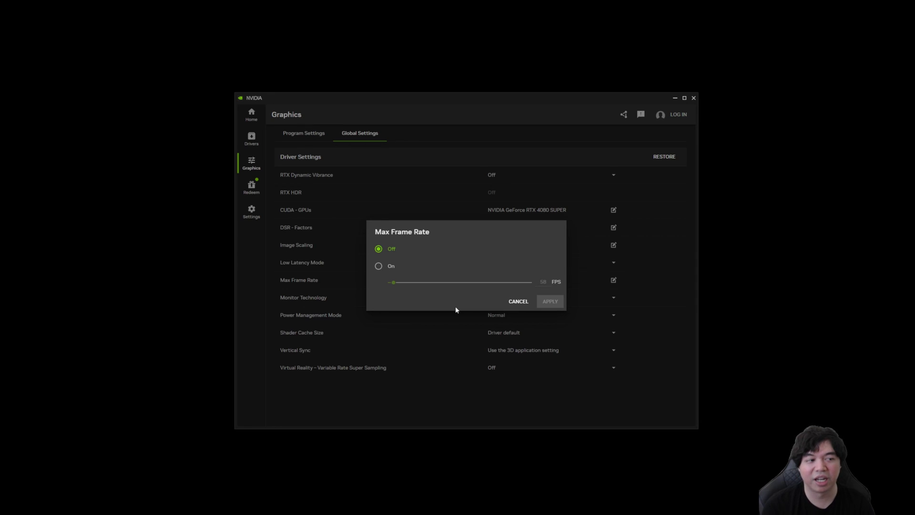
left_click(513, 301)
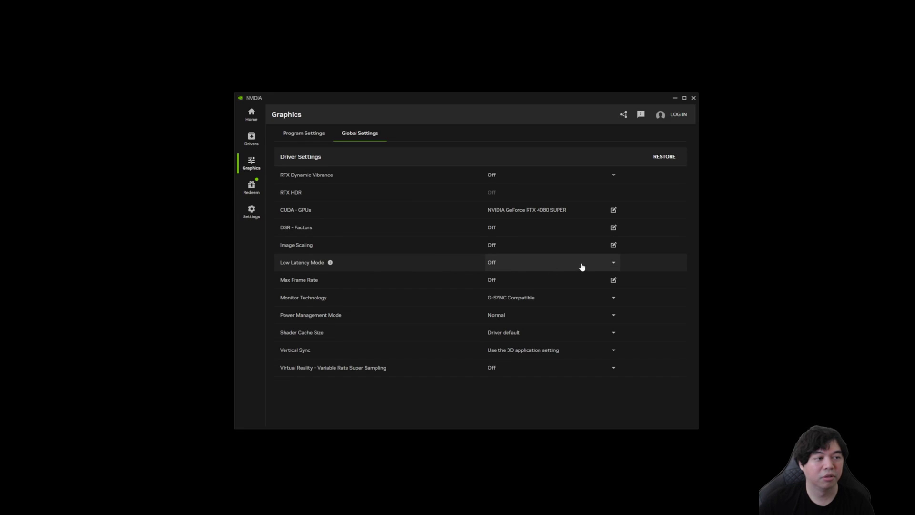
left_click(565, 250)
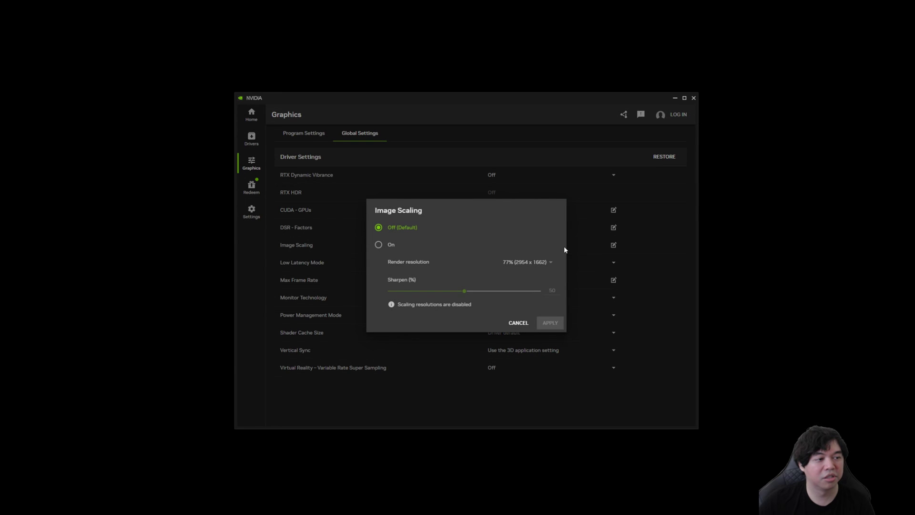
Step: Cancel Image Scaling unchanged, then view the DSR - Factors resolutions and cancel without enabling any
left_click(519, 323)
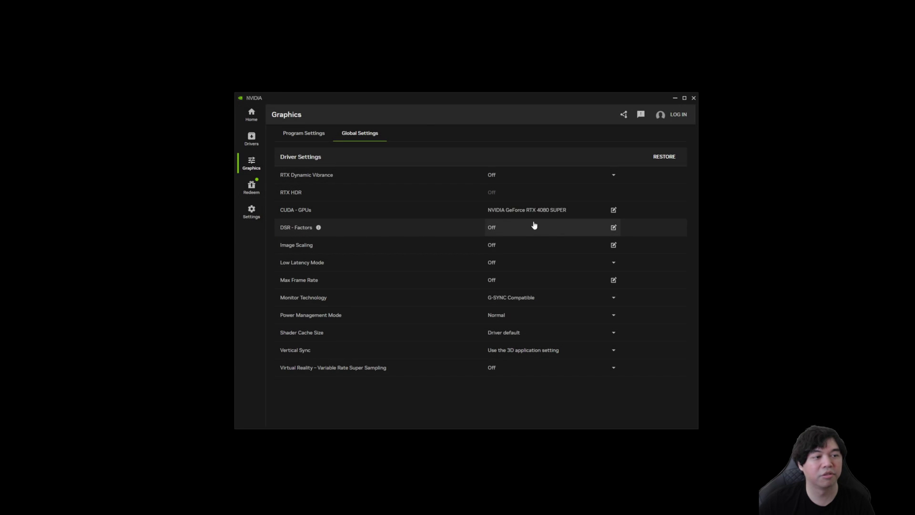
left_click(559, 227)
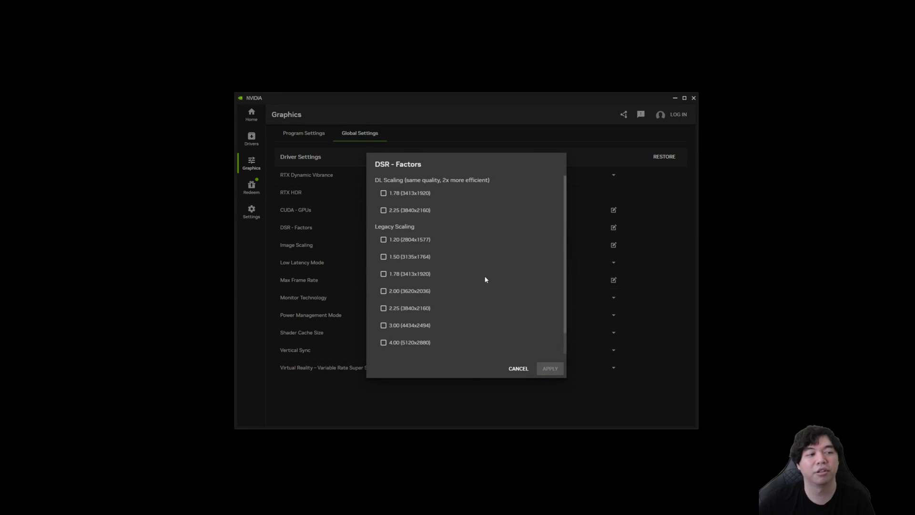
left_click(518, 368)
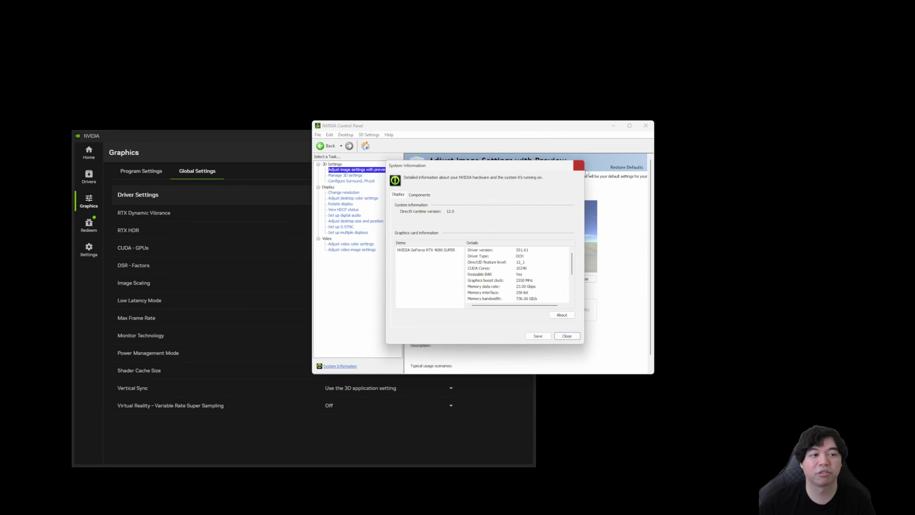
Step: Close System Information, show Manage 3D Settings, and rearrange the Control Panel and NVIDIA App windows
left_click(578, 166)
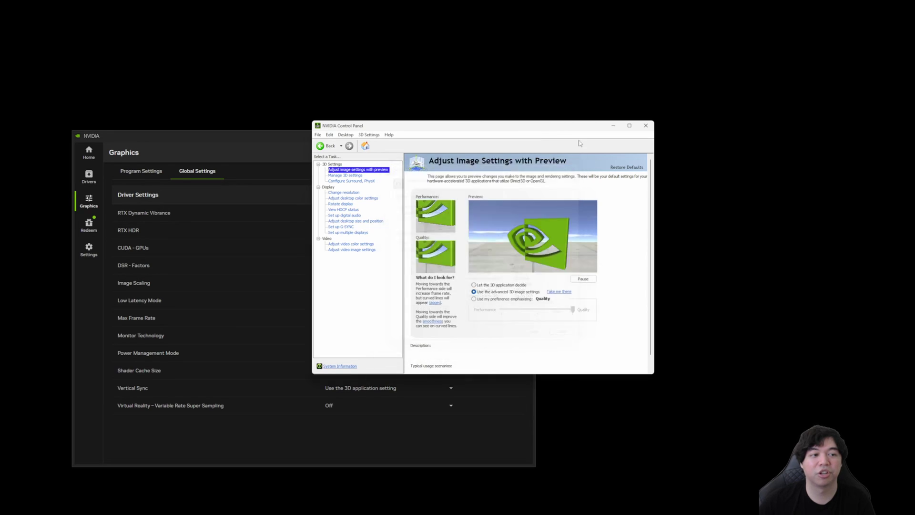
left_click_drag(453, 126, 604, 109)
left_click(498, 159)
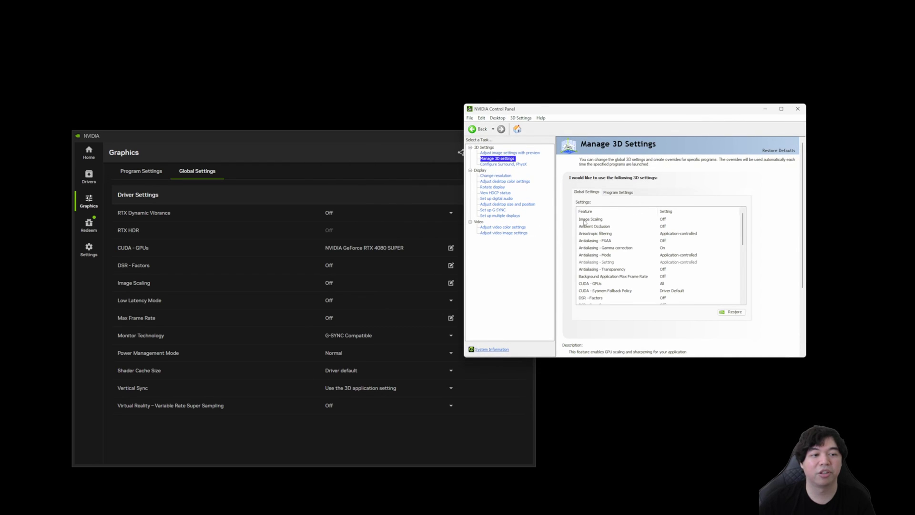
left_click_drag(744, 228, 747, 178)
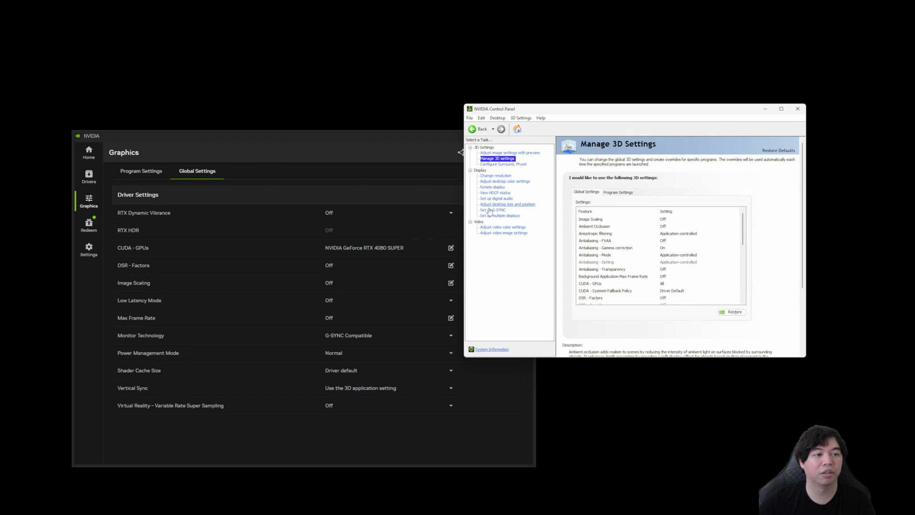
left_click_drag(662, 112, 748, 152)
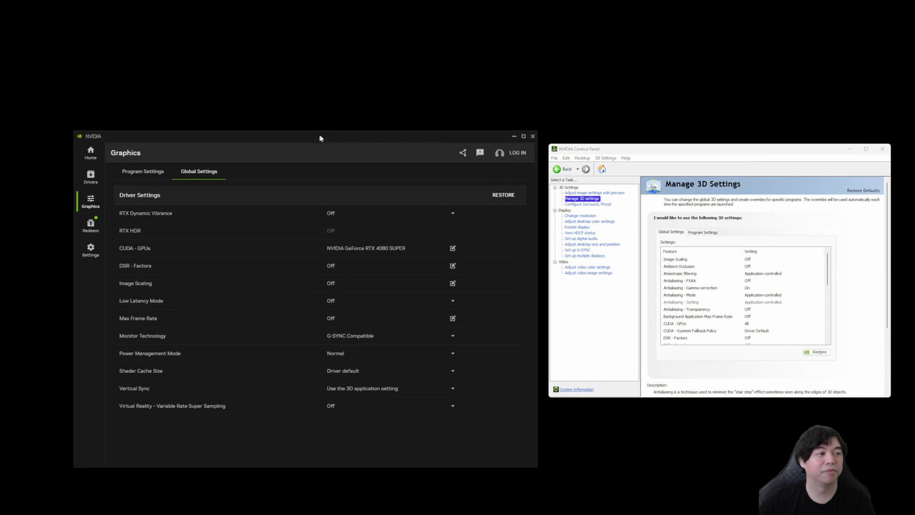
left_click_drag(327, 137, 460, 109)
left_click(851, 149)
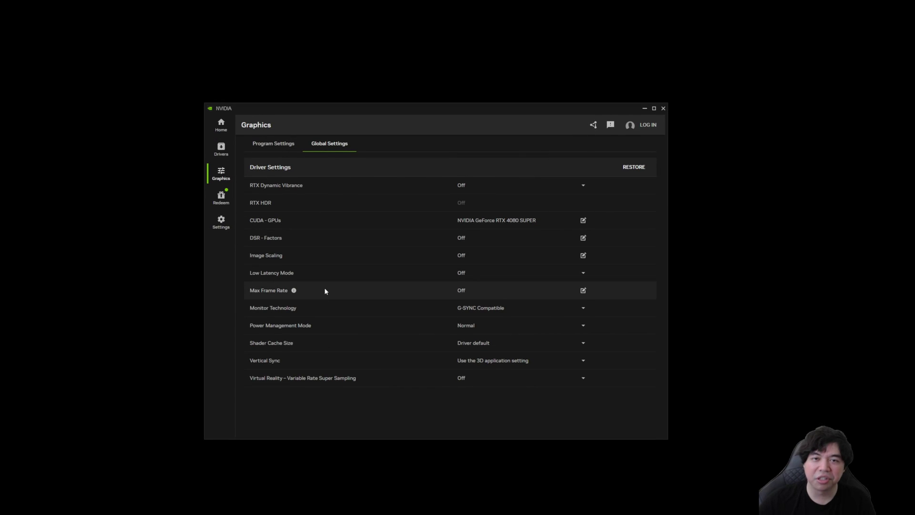
left_click_drag(450, 111, 475, 97)
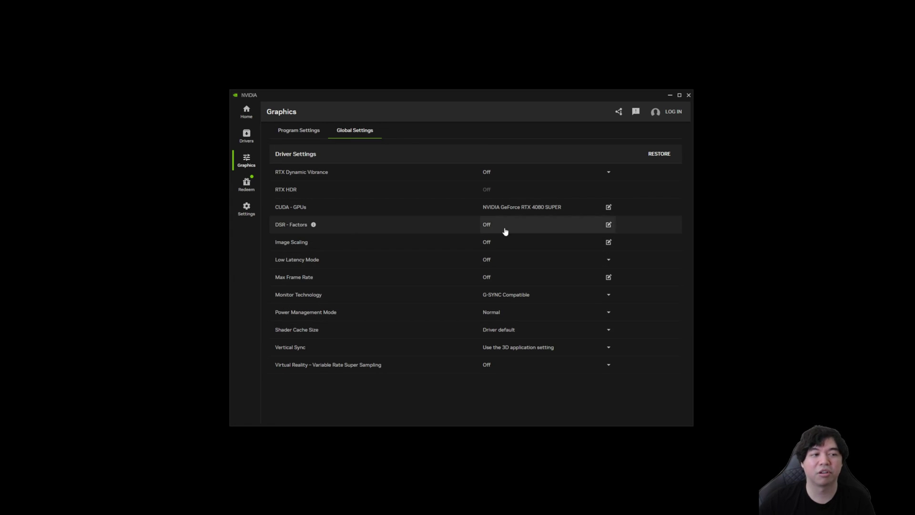
left_click(246, 210)
left_click(368, 130)
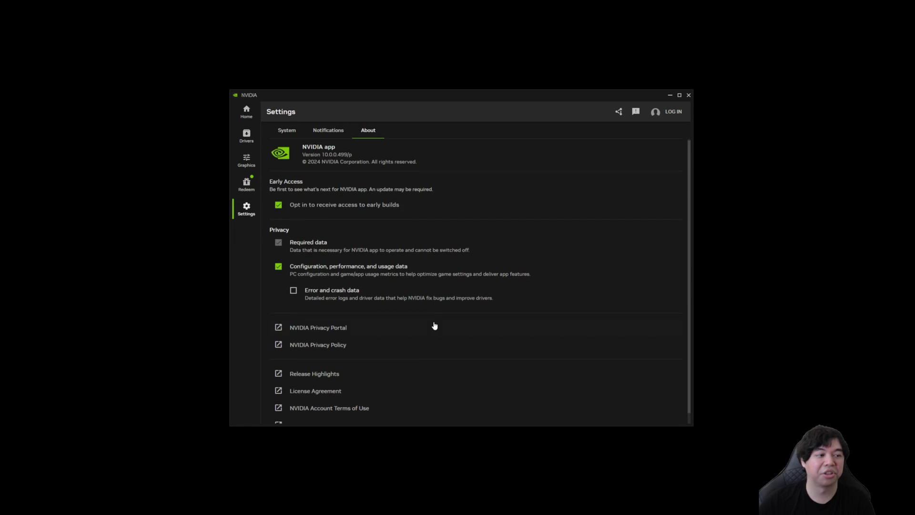
scroll(434, 326, "down", 1)
scroll(419, 295, "up", 1)
left_click(247, 207)
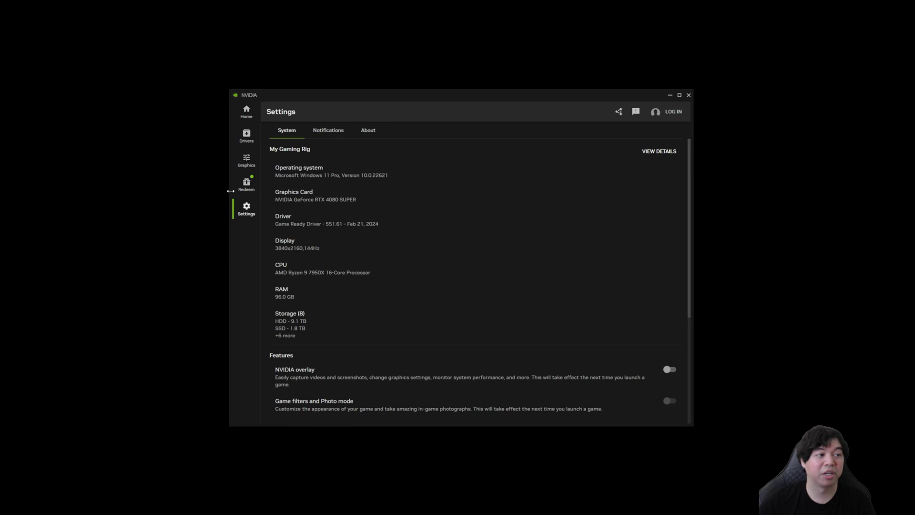
left_click(240, 163)
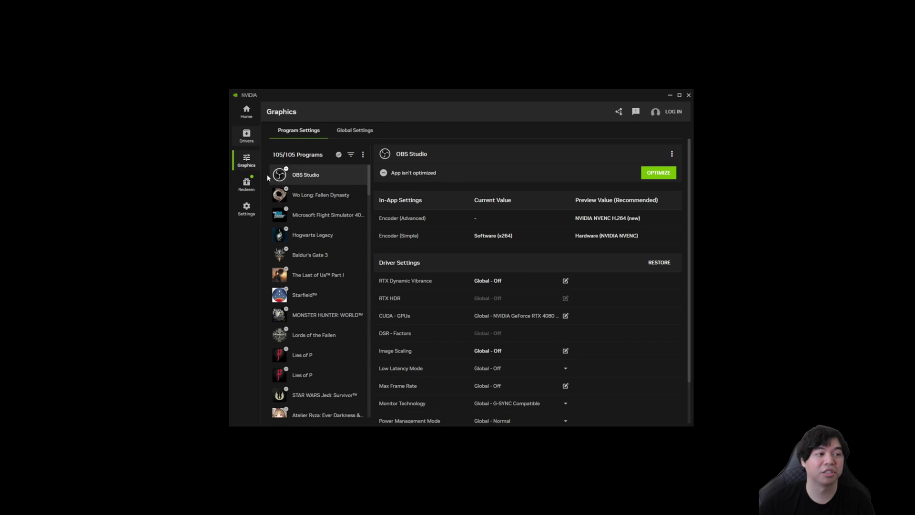
left_click(248, 206)
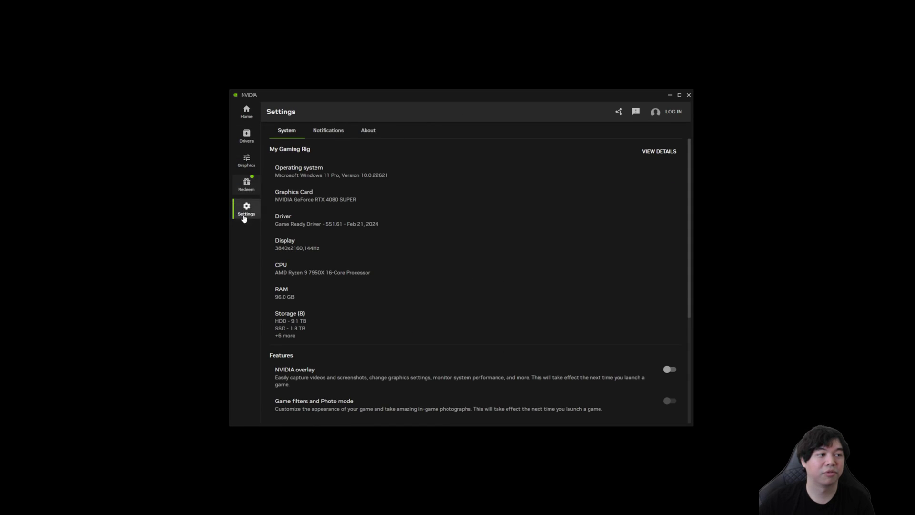
left_click(247, 161)
left_click(517, 173)
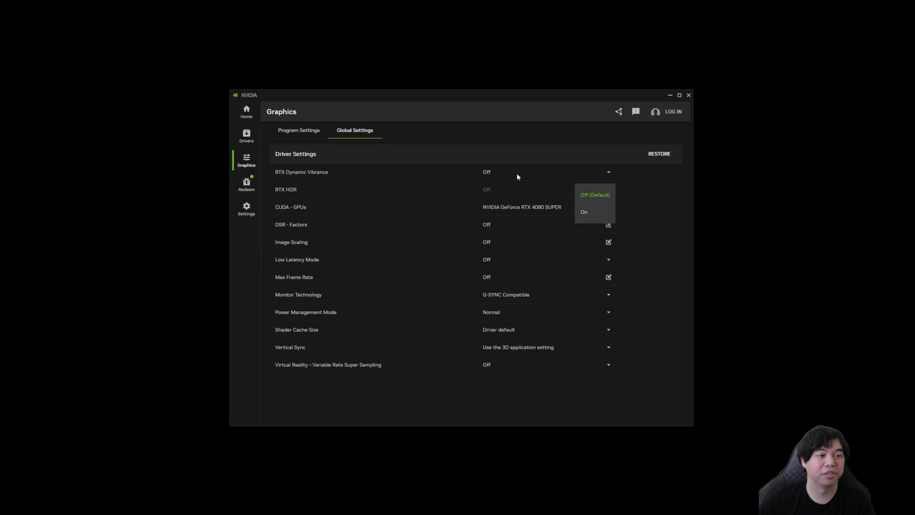
left_click(517, 173)
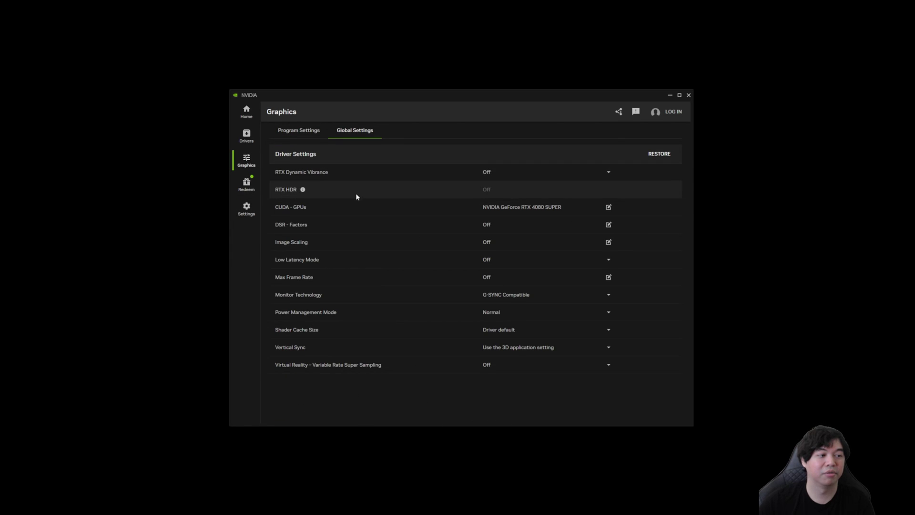
Step: Open Video > Adjust video image settings and move the Control Panel window to the lower right
mouse_move(500, 116)
left_mouse_down()
mouse_move(356, 102)
mouse_move(466, 100)
mouse_move(507, 122)
left_mouse_up()
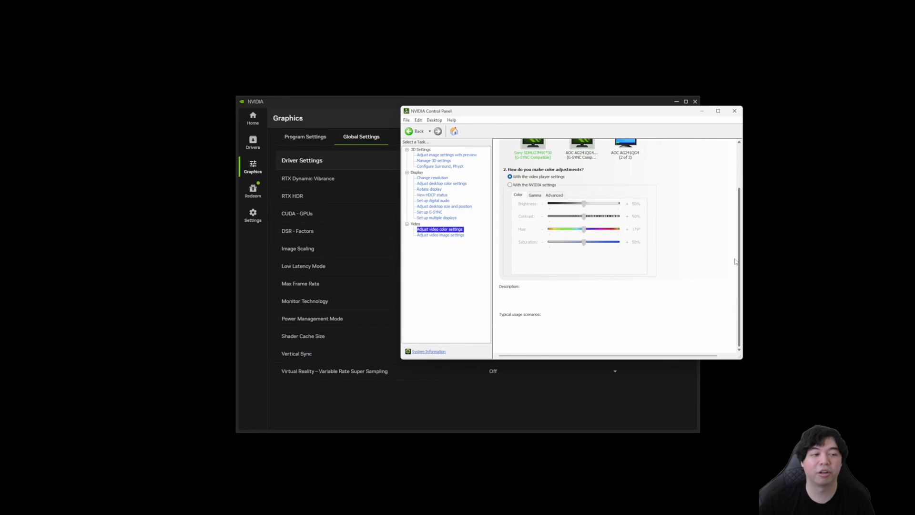
left_click(449, 235)
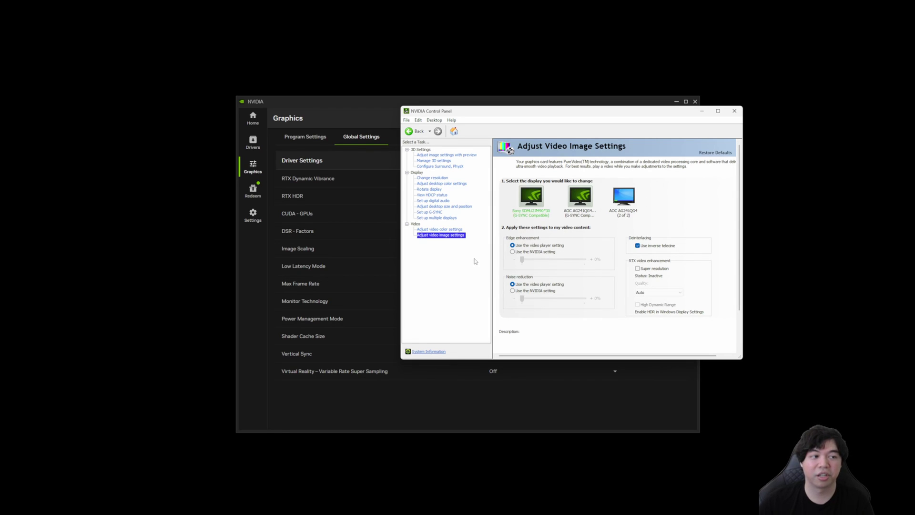
left_click_drag(634, 115, 590, 118)
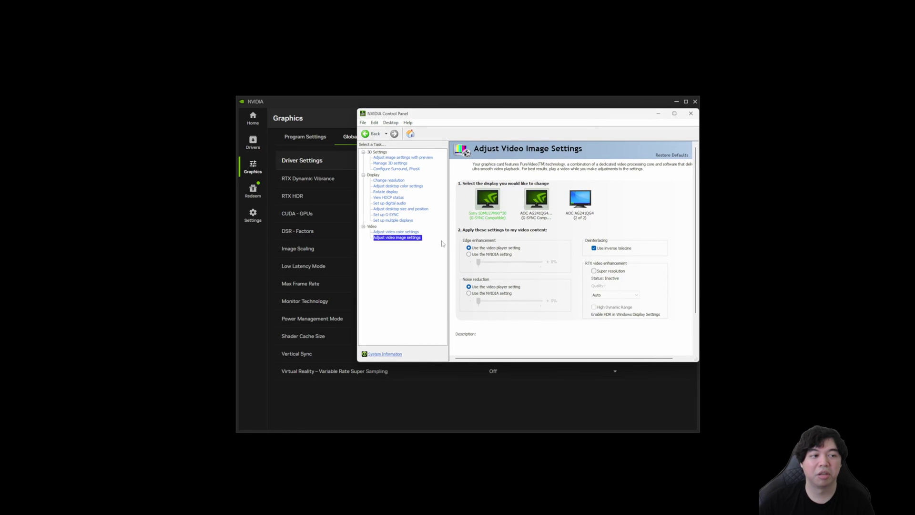
mouse_move(490, 121)
left_mouse_down()
mouse_move(517, 136)
mouse_move(516, 128)
mouse_move(679, 148)
mouse_move(504, 103)
mouse_move(499, 116)
left_mouse_up()
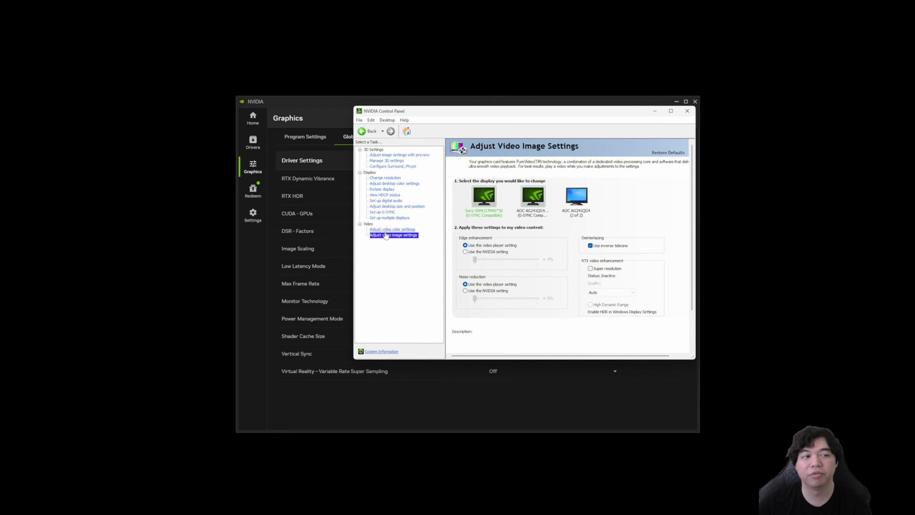
left_click_drag(513, 112, 696, 185)
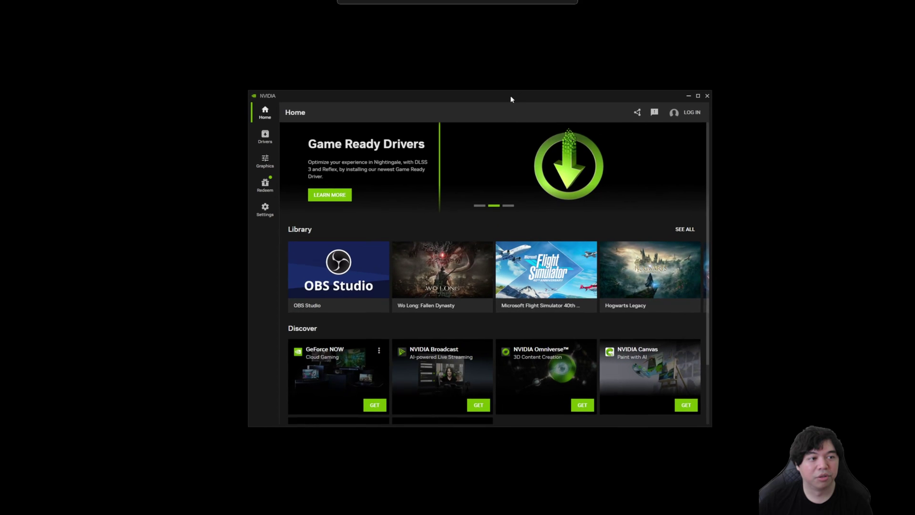
Step: Nudge the NVIDIA App window left and scroll the Home page down to Discover and back up
left_click_drag(510, 96, 496, 99)
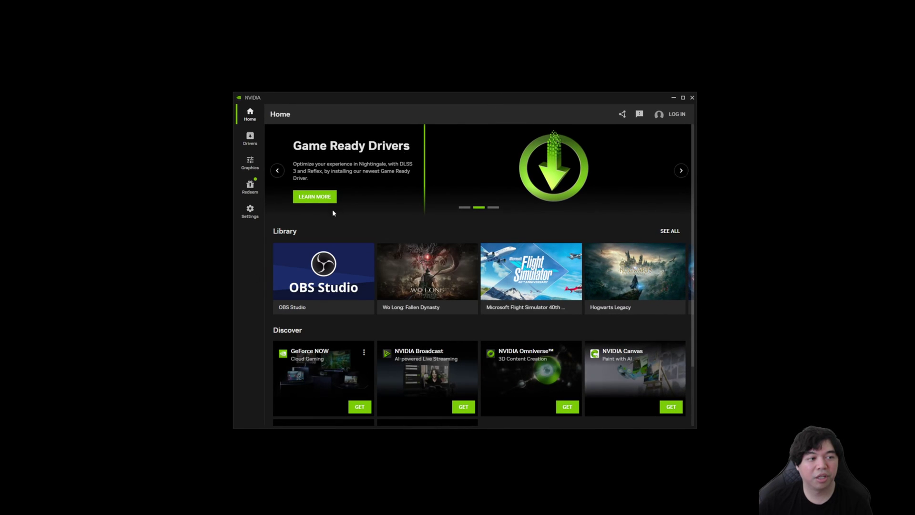
scroll(537, 383, "down", 2)
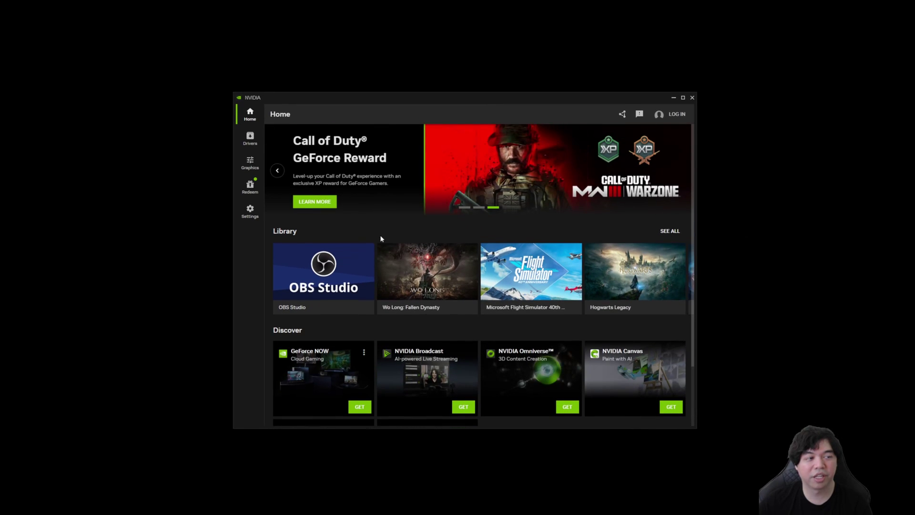
scroll(458, 310, "down", 2)
mouse_move(341, 324)
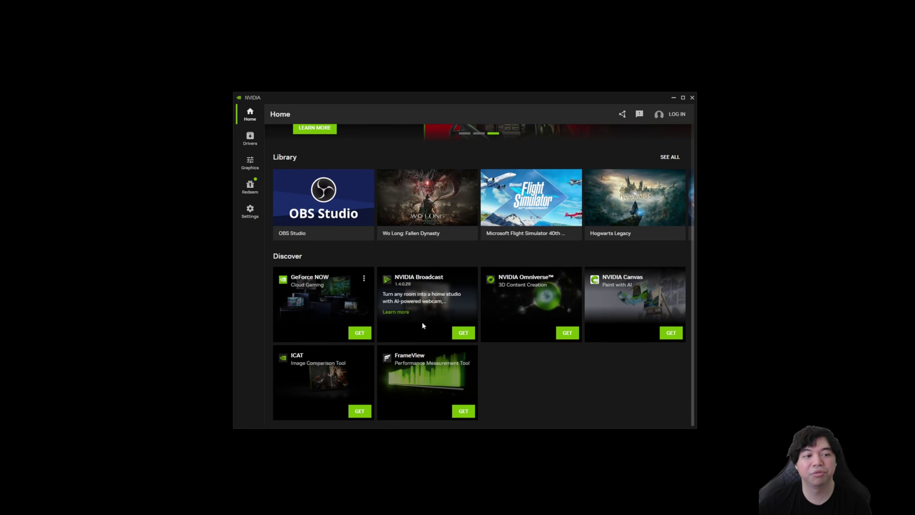
scroll(529, 344, "up", 2)
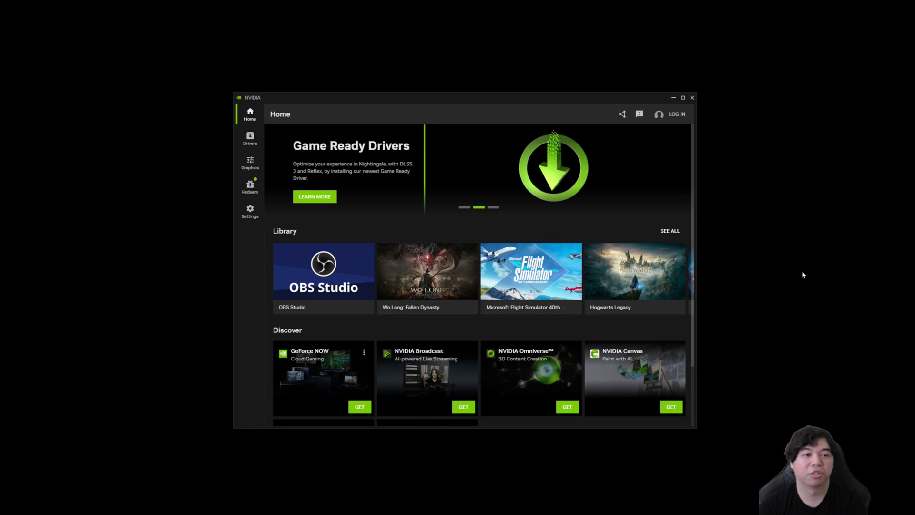
left_click(250, 209)
scroll(477, 310, "down", 3)
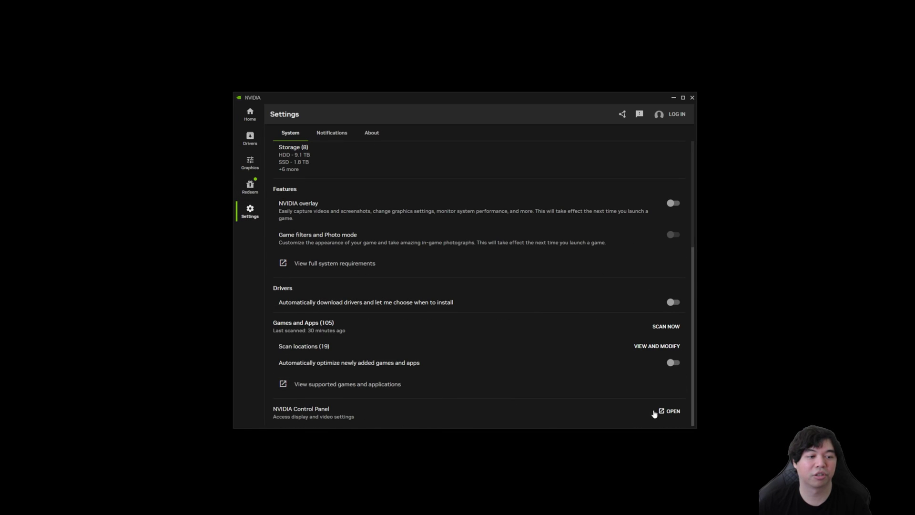
scroll(542, 333, "up", 3)
scroll(521, 341, "down", 3)
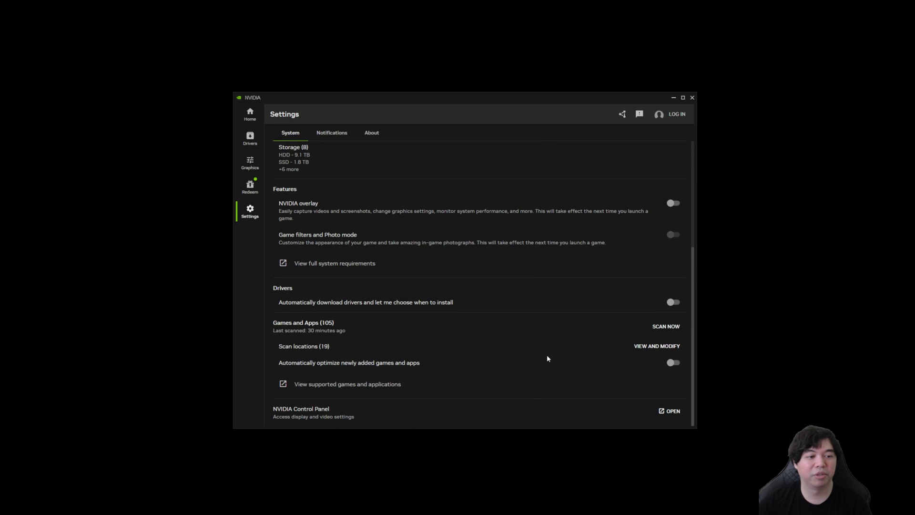
scroll(548, 358, "up", 3)
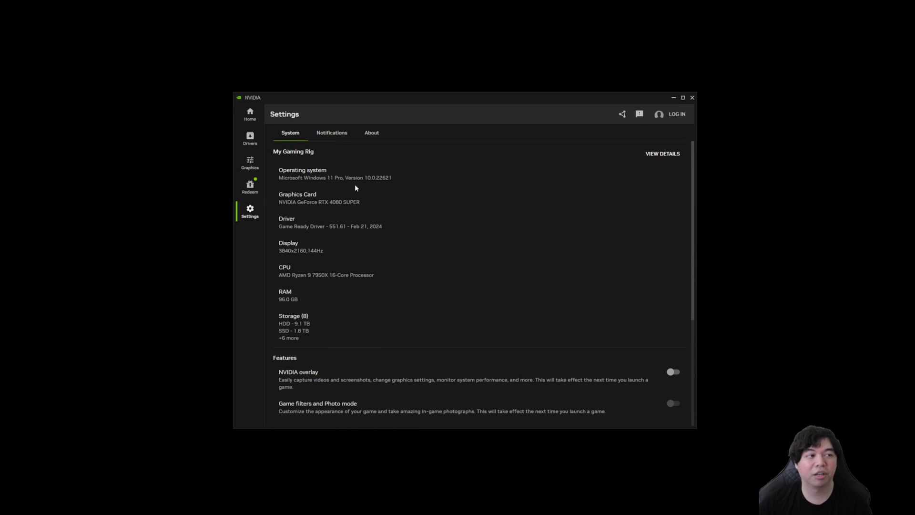
left_click(249, 117)
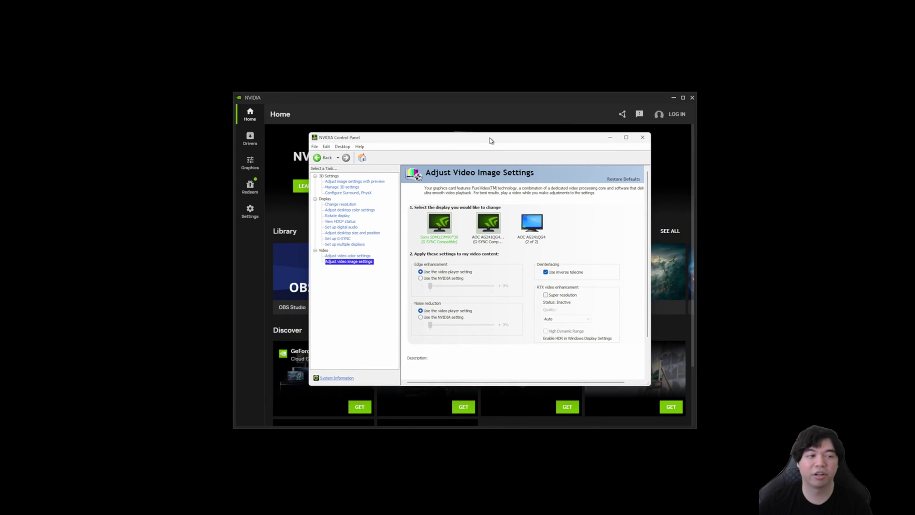
left_click_drag(388, 133, 914, 95)
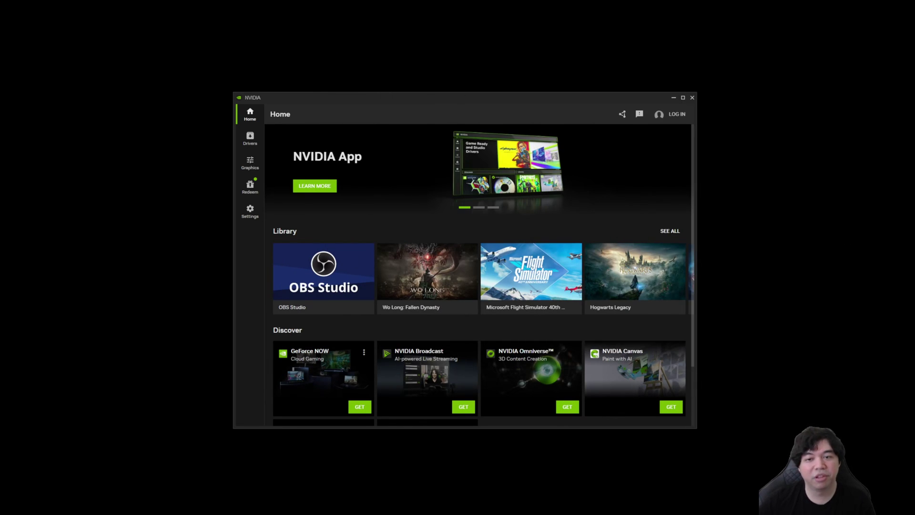